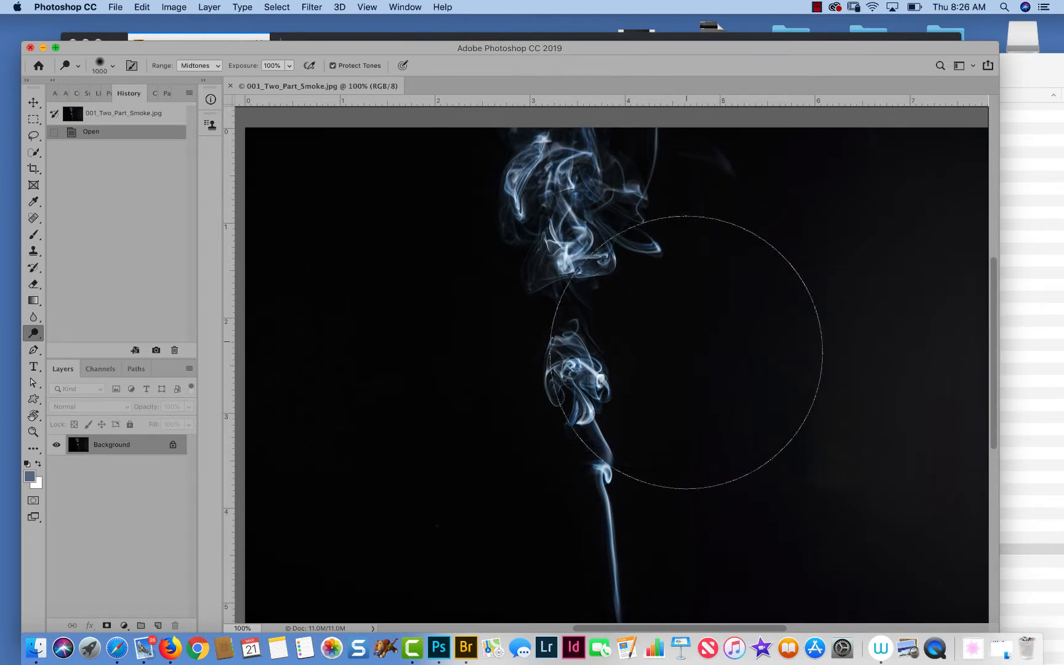
Step: Crop the image to just the large smoke plume at the top of the photo
key(c)
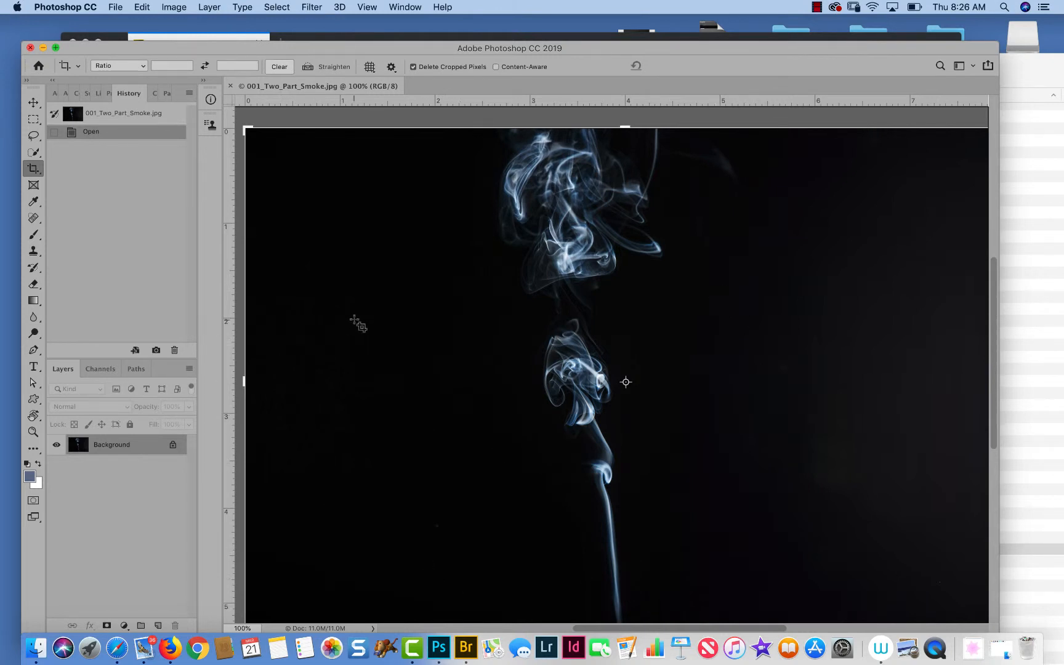
key(super+0)
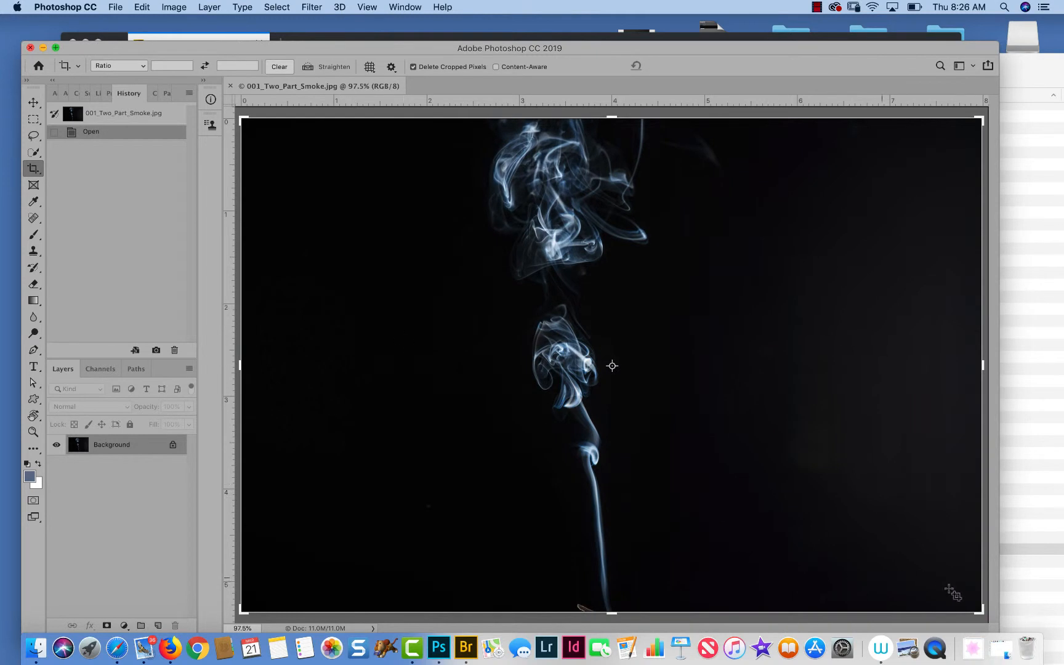
drag(980, 610, 836, 455)
drag(381, 364, 491, 370)
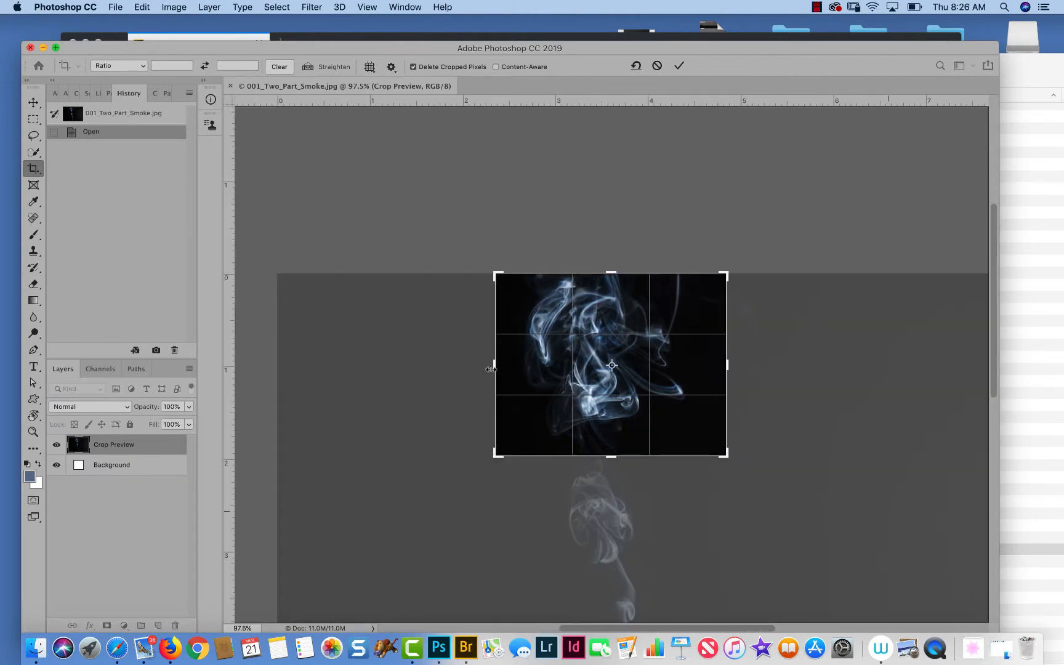
key(Return)
key(super+equal)
key(super+equal)
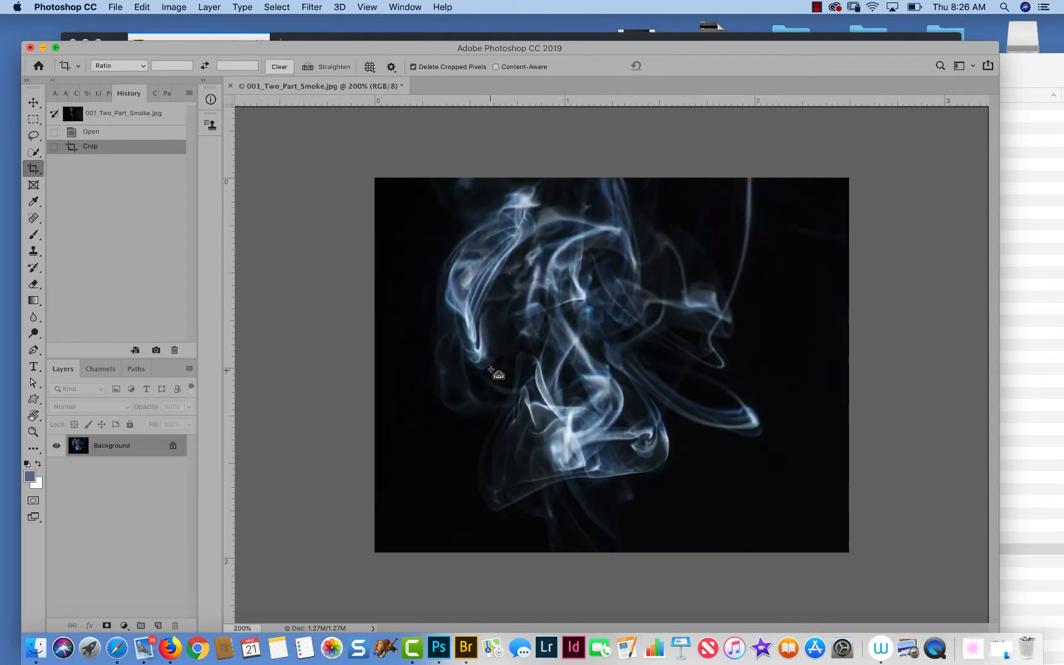
key(super+minus)
key(super)
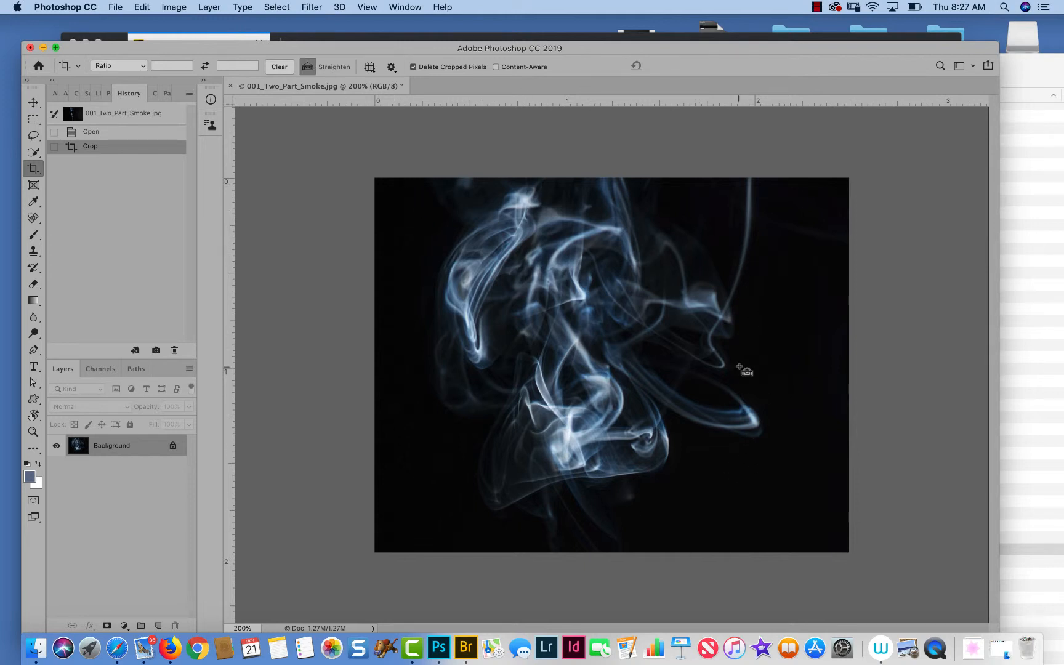
Step: Invert the cropped image's colors to get dark smoke on a light background
click(165, 6)
mouse_move(187, 46)
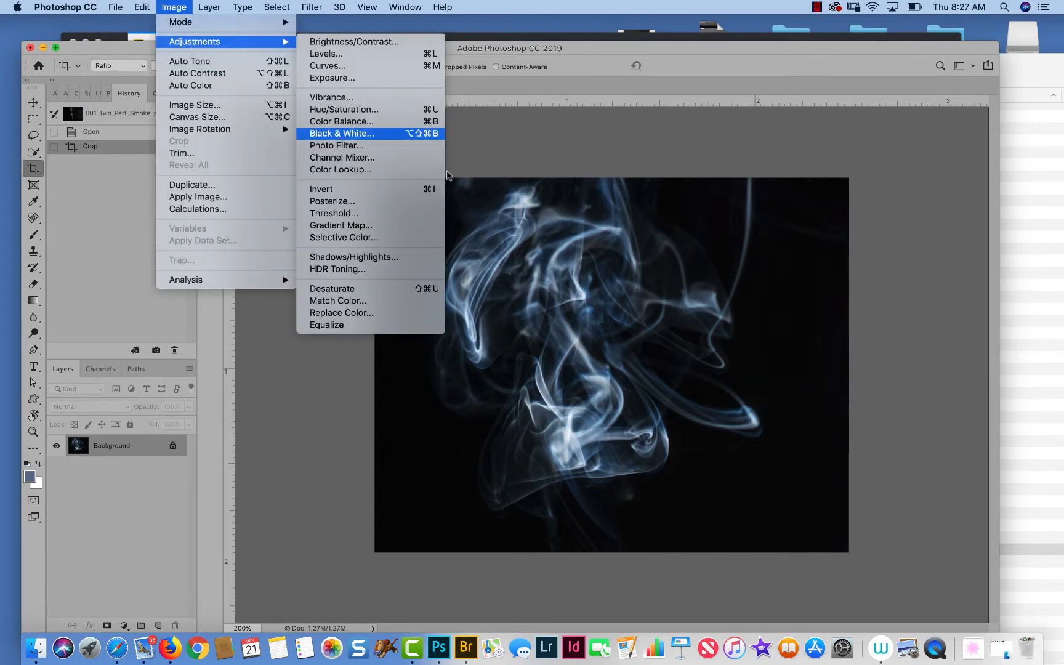
click(392, 194)
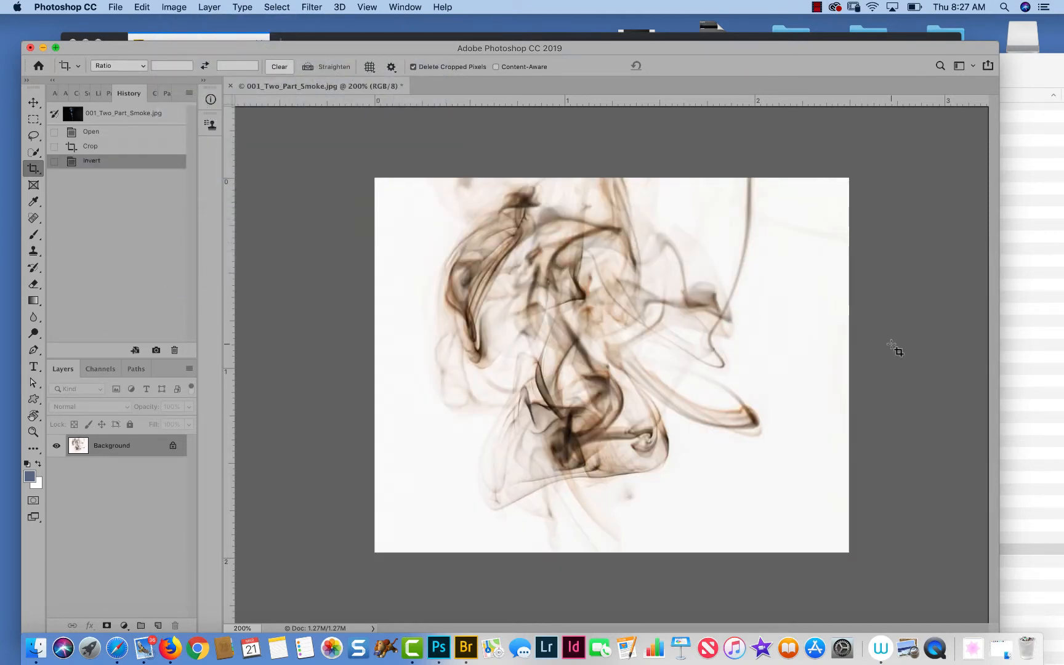
Step: Apply a Levels adjustment, sampling the white point from the light gray areas beside the smoke to turn the background pure white
click(173, 7)
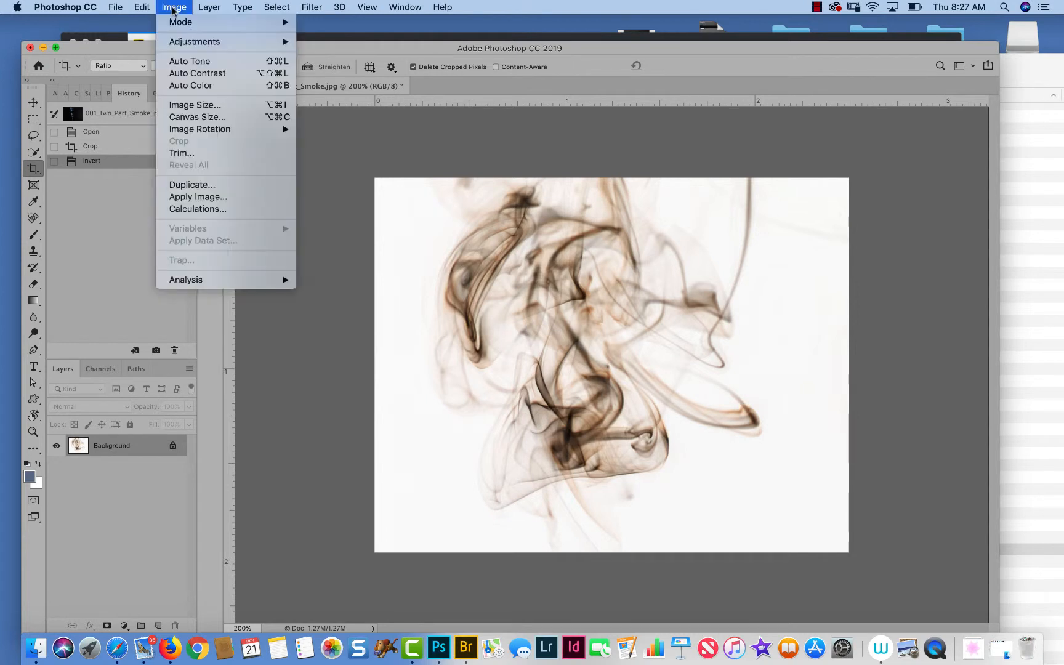
mouse_move(182, 41)
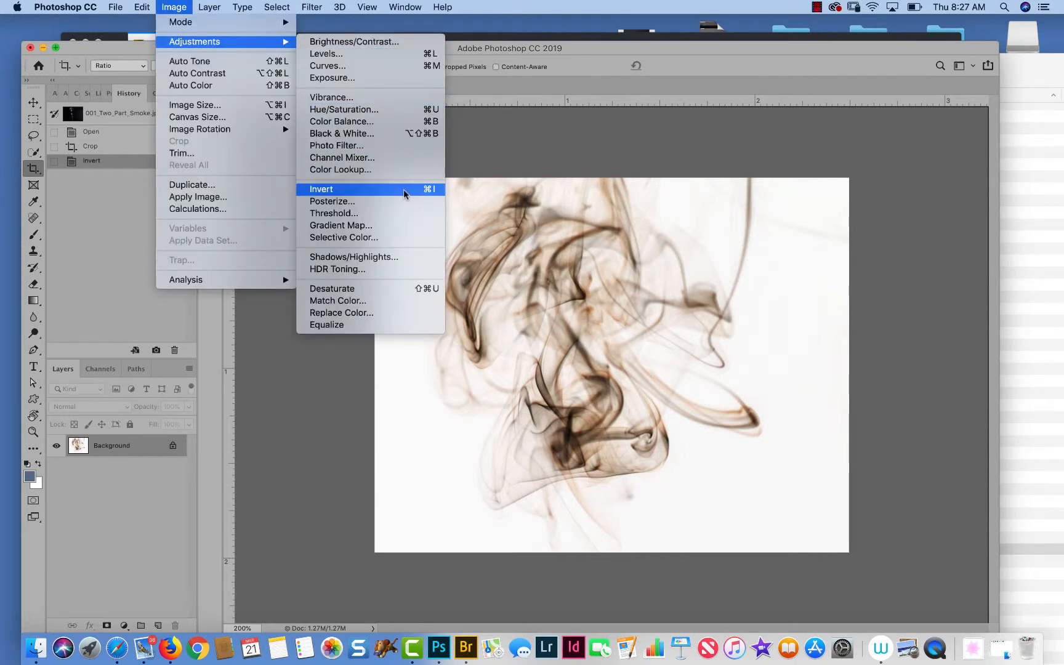
click(367, 55)
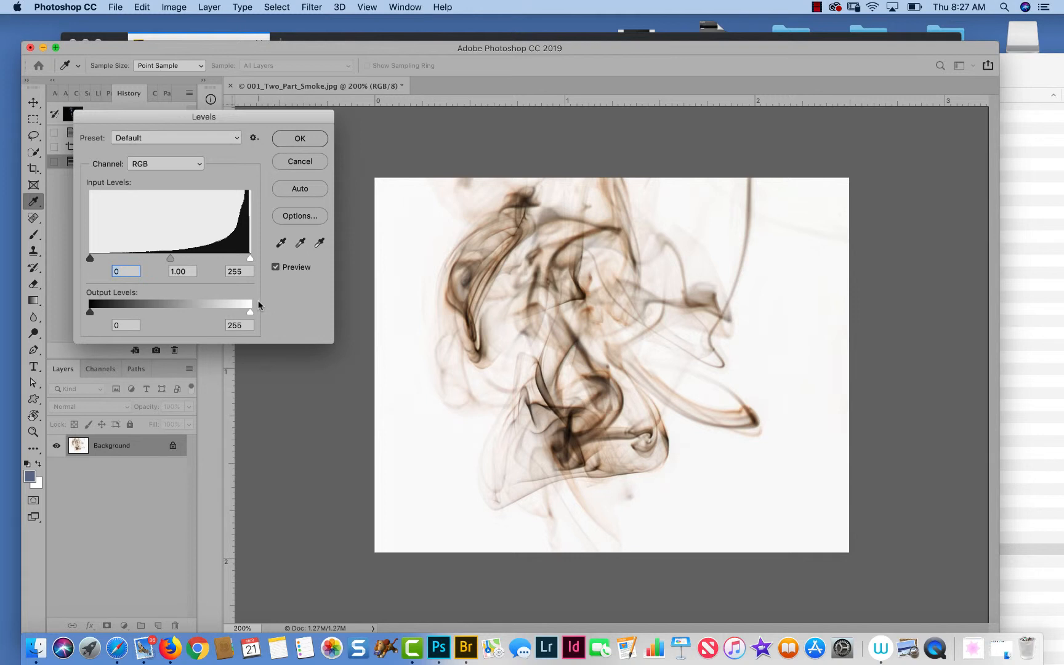
click(319, 242)
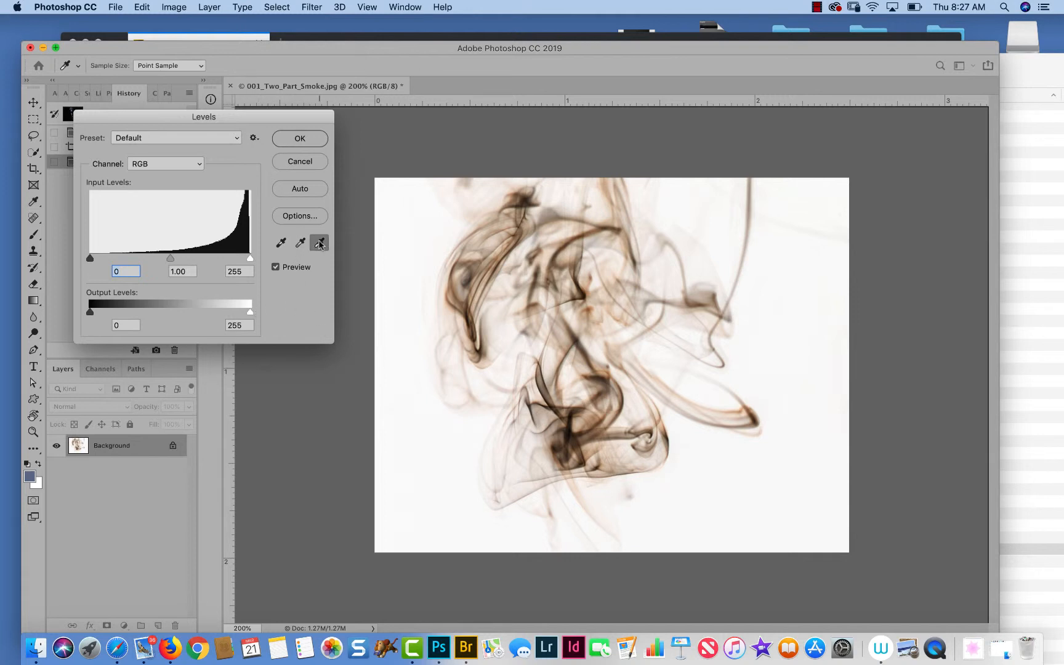
click(484, 423)
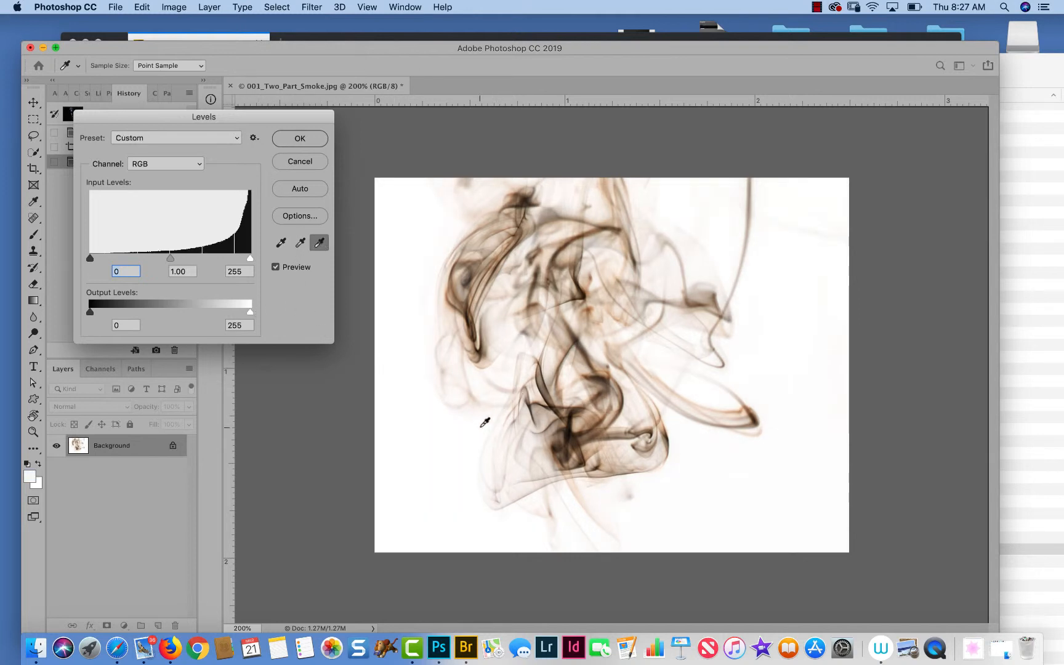
click(466, 213)
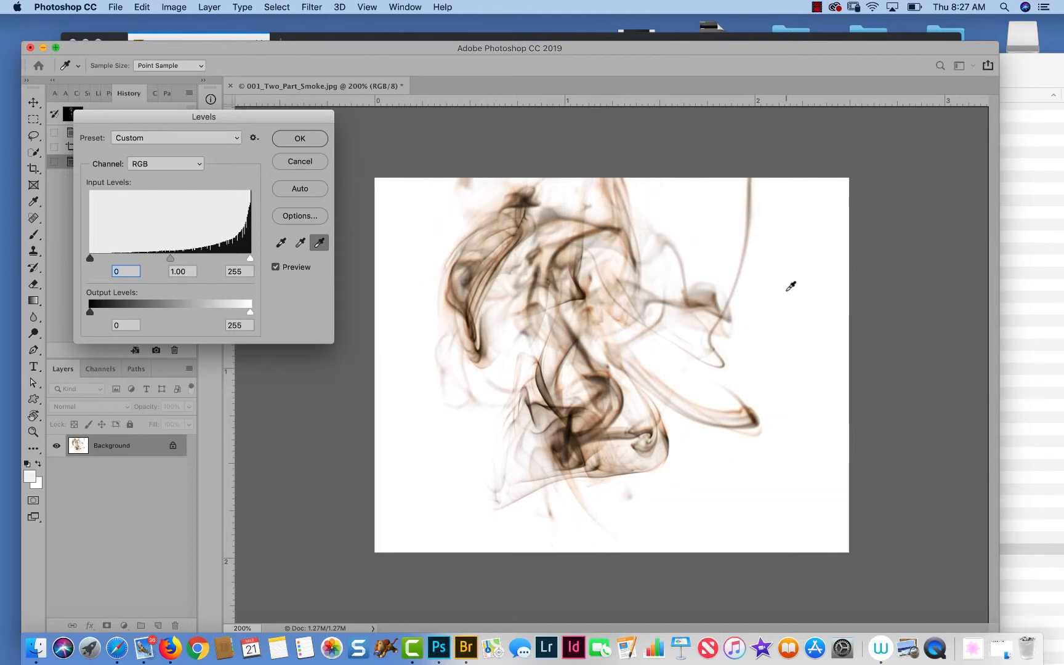
click(289, 139)
Step: Paint out the smoke reaching the canvas edges in white with a soft round 125 px brush at 100% opacity
key(c)
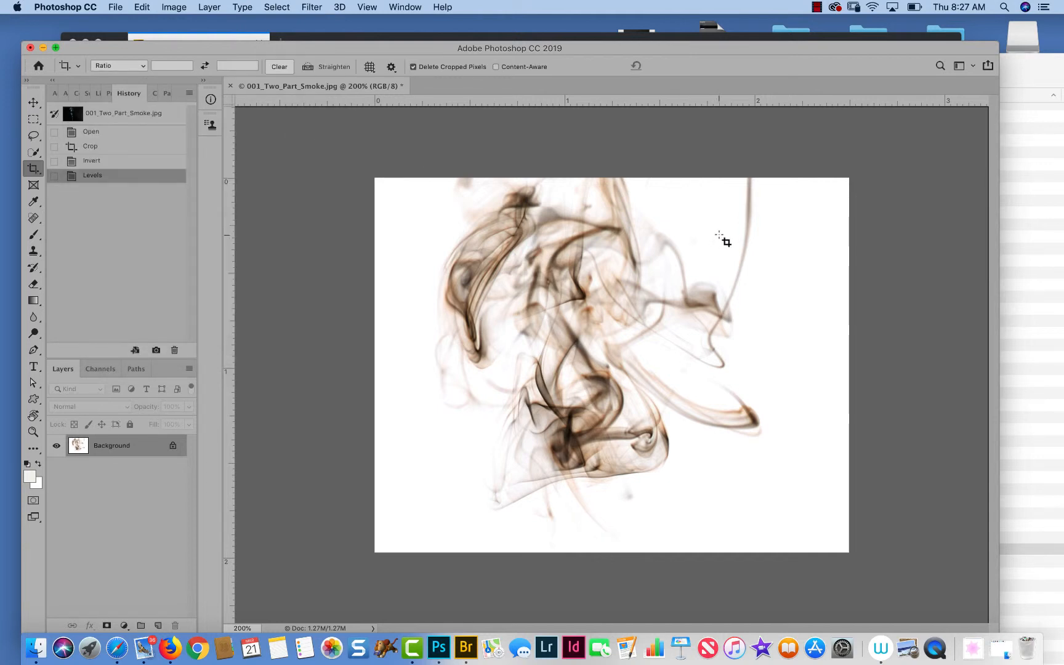
key(d)
key(x)
key(b)
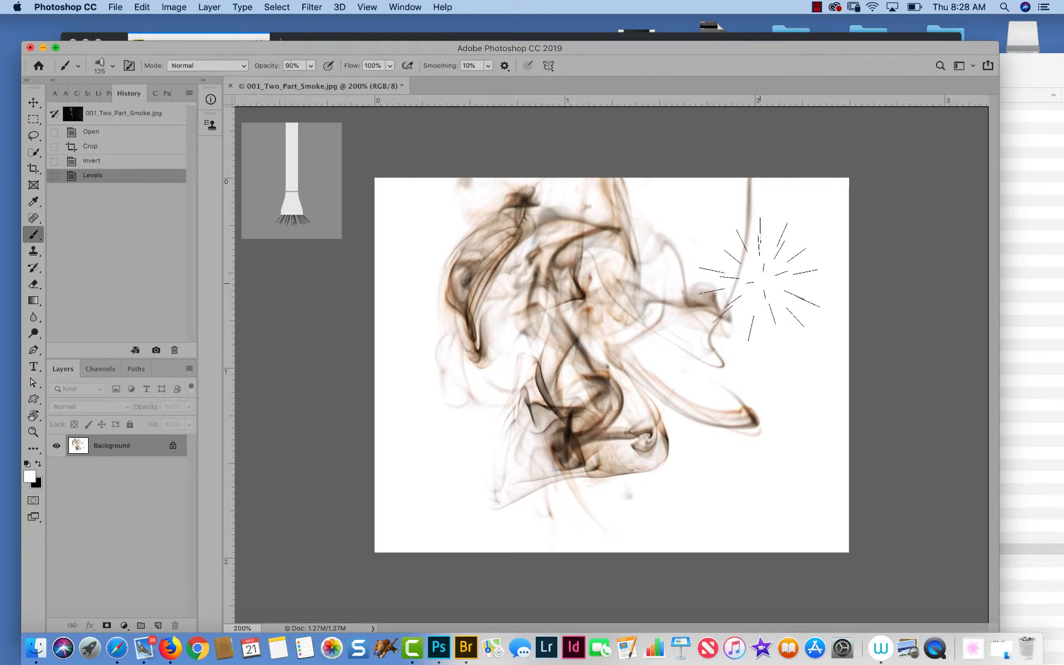
click(113, 66)
double_click(70, 162)
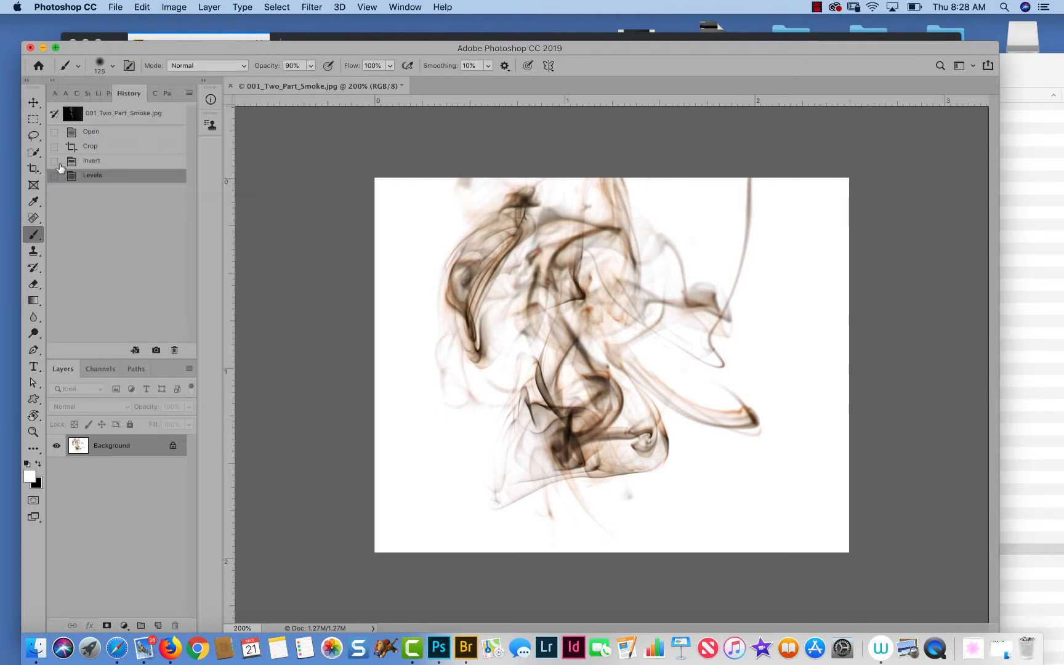
mouse_move(755, 221)
mouse_down()
mouse_move(707, 188)
mouse_move(768, 179)
mouse_move(691, 156)
mouse_move(753, 220)
mouse_move(755, 243)
mouse_move(749, 217)
mouse_move(555, 165)
mouse_move(502, 165)
mouse_move(431, 207)
mouse_move(480, 169)
mouse_move(526, 156)
mouse_move(629, 168)
mouse_move(549, 158)
mouse_move(462, 175)
mouse_move(531, 165)
mouse_move(729, 178)
mouse_up()
mouse_move(650, 176)
mouse_down()
mouse_move(458, 165)
mouse_move(425, 197)
mouse_up()
mouse_move(471, 534)
mouse_down()
mouse_move(578, 553)
mouse_move(721, 525)
mouse_move(803, 462)
mouse_move(819, 425)
mouse_up()
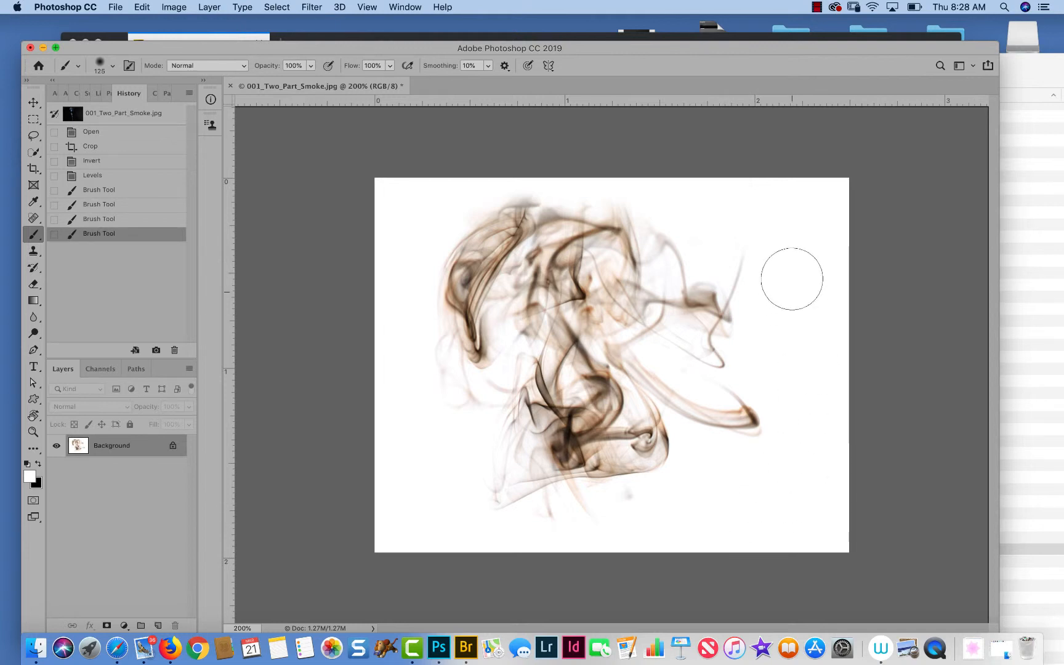
drag(667, 190, 505, 179)
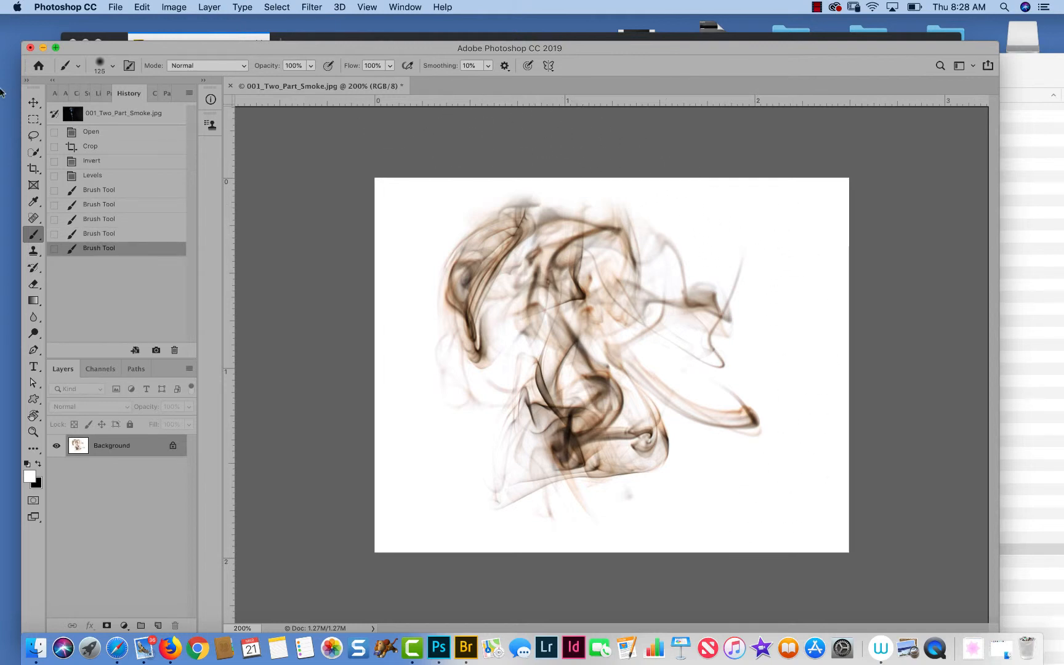
Step: Select the whole smoke shape with a rectangular marquee and define it as a brush preset named "Round Smoke 1"
click(31, 121)
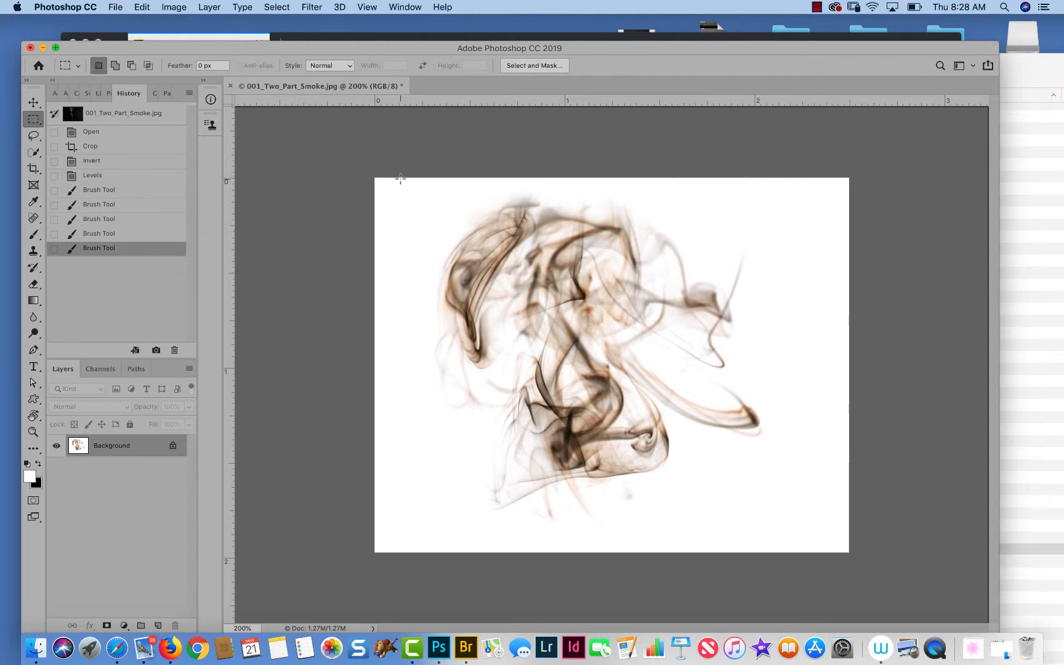
drag(400, 178, 792, 535)
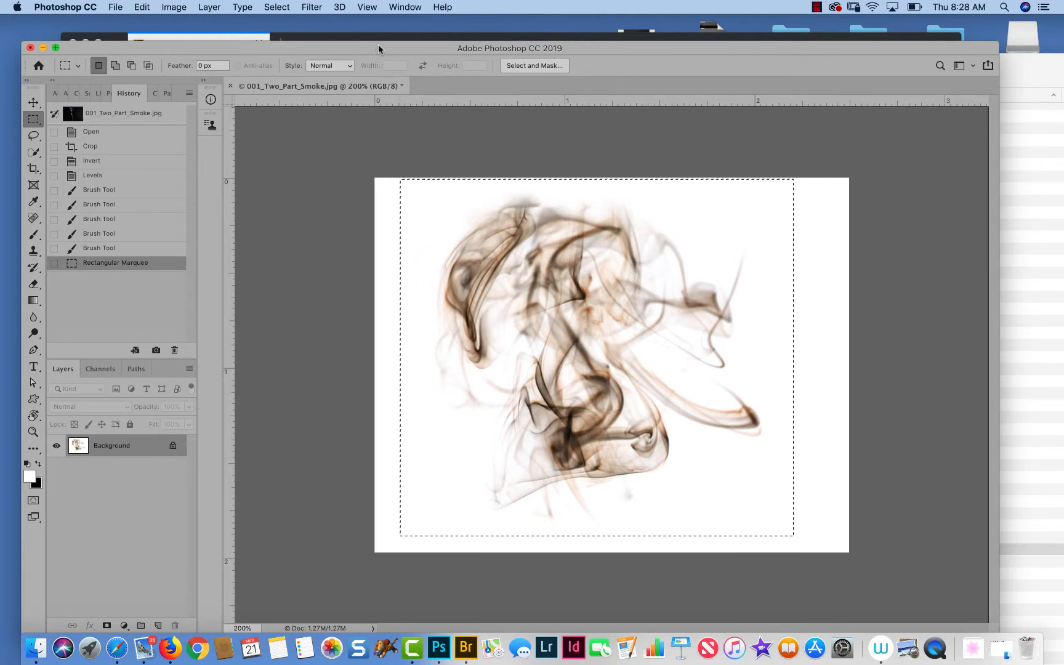
click(143, 6)
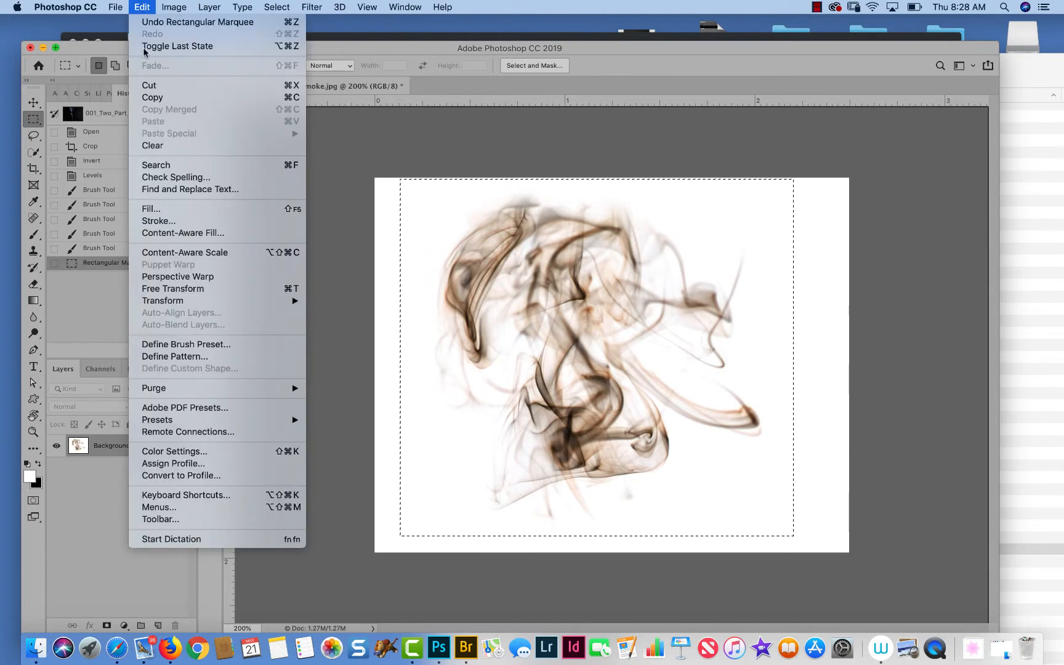
click(164, 346)
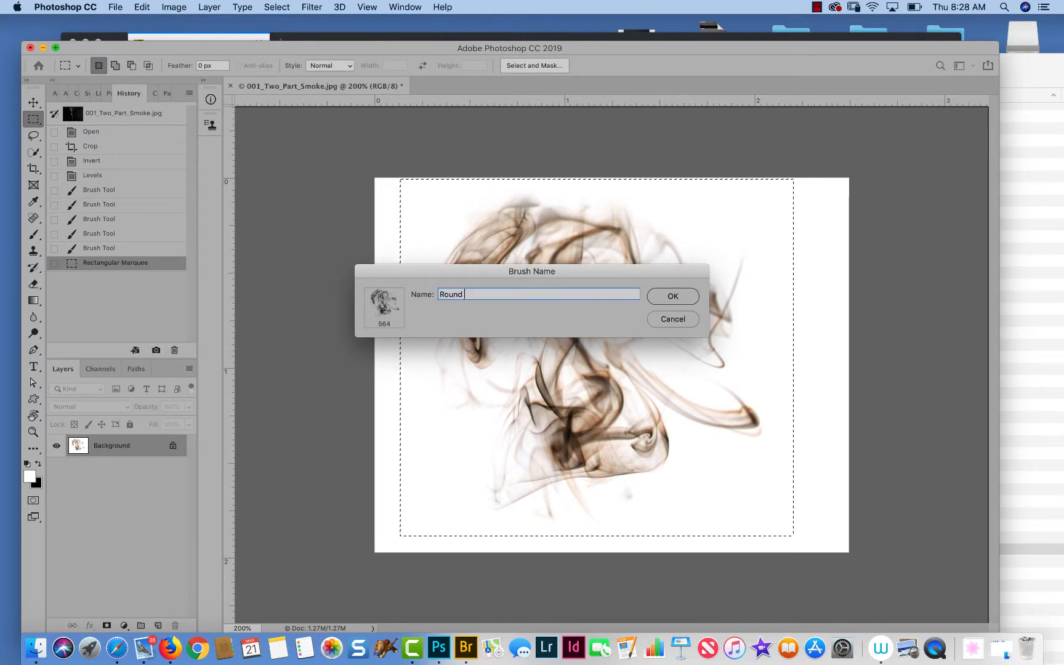
text(Round SMoke 1)
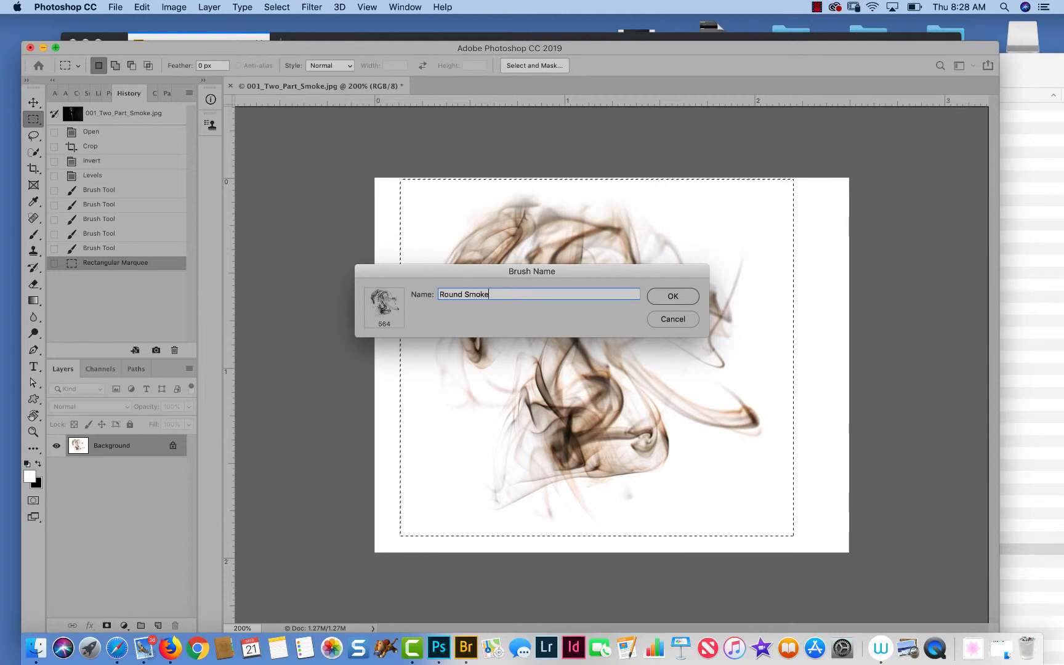
click(673, 297)
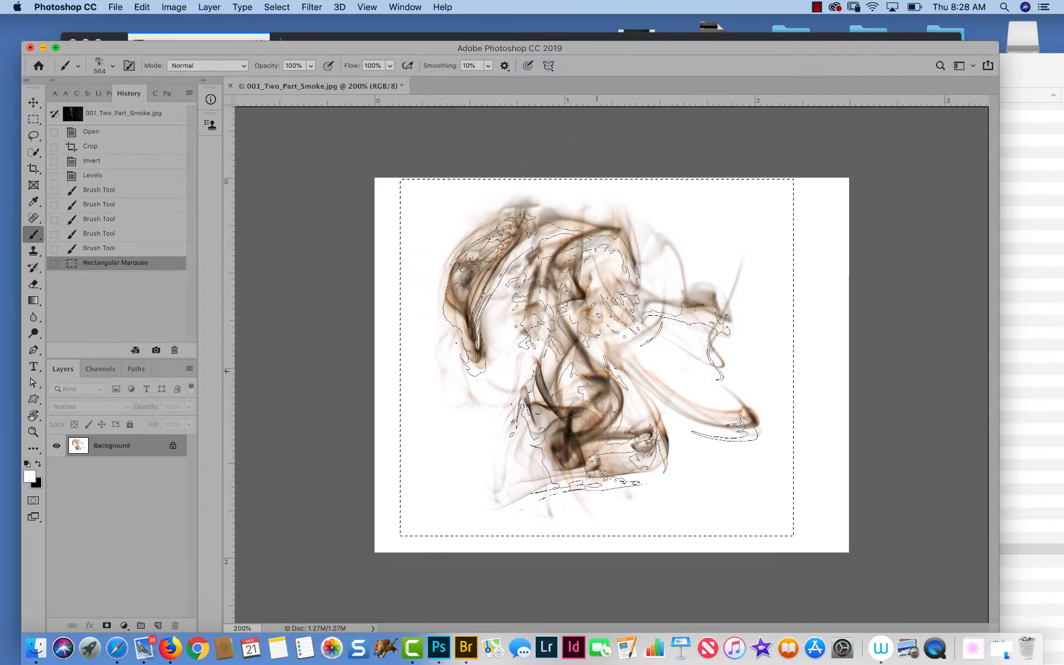
Step: Clear the selection, fill the entire canvas with black, and stamp the new smoke brush once in white at the center
key(alt+BackSpace)
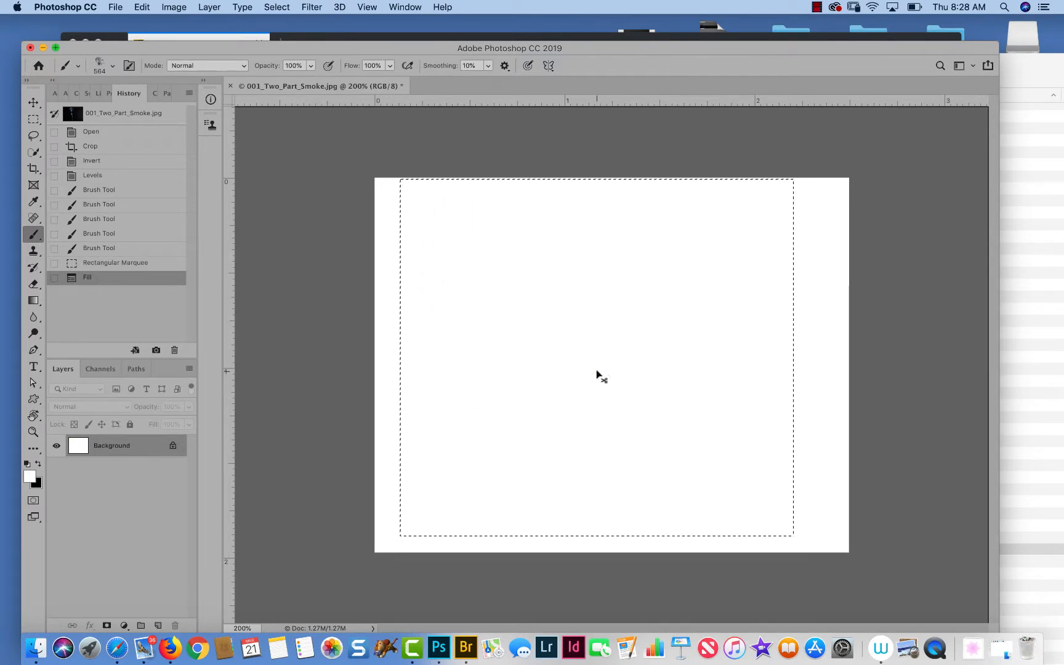
key(super+d)
key(super+BackSpace)
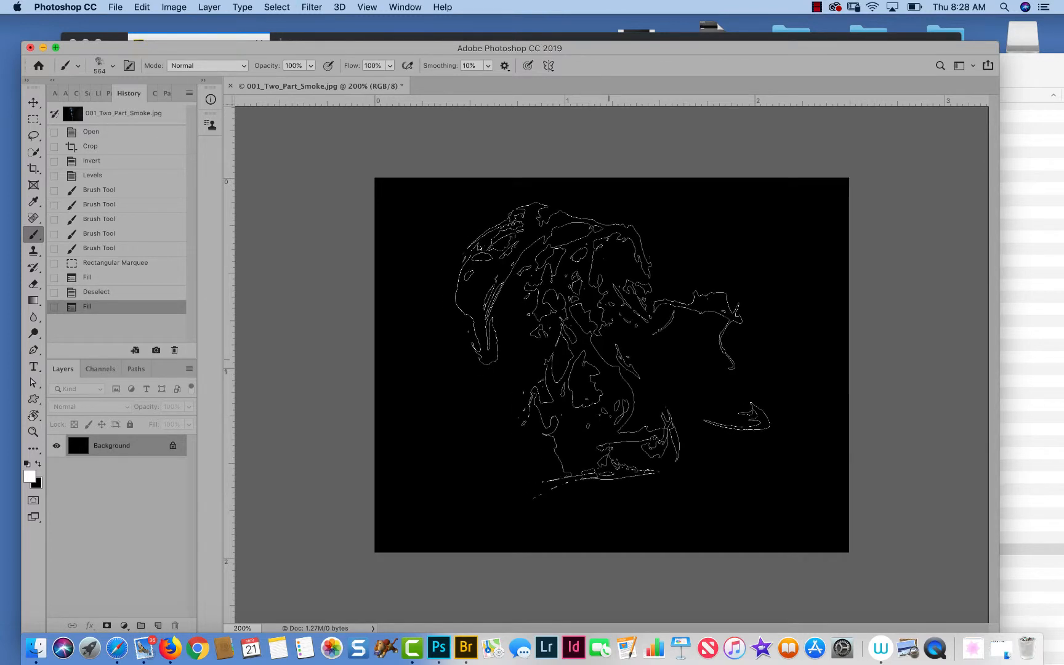
click(606, 352)
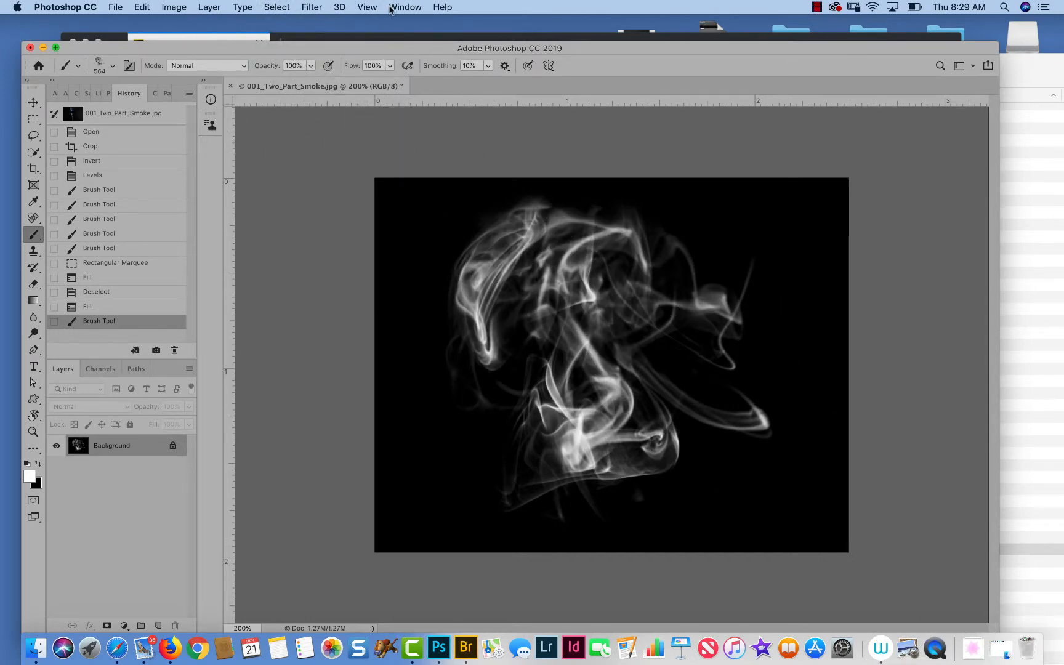
Step: Inspect the smoke brush's tip settings and stamp a second smoke puff at the canvas's upper-right corner
click(370, 8)
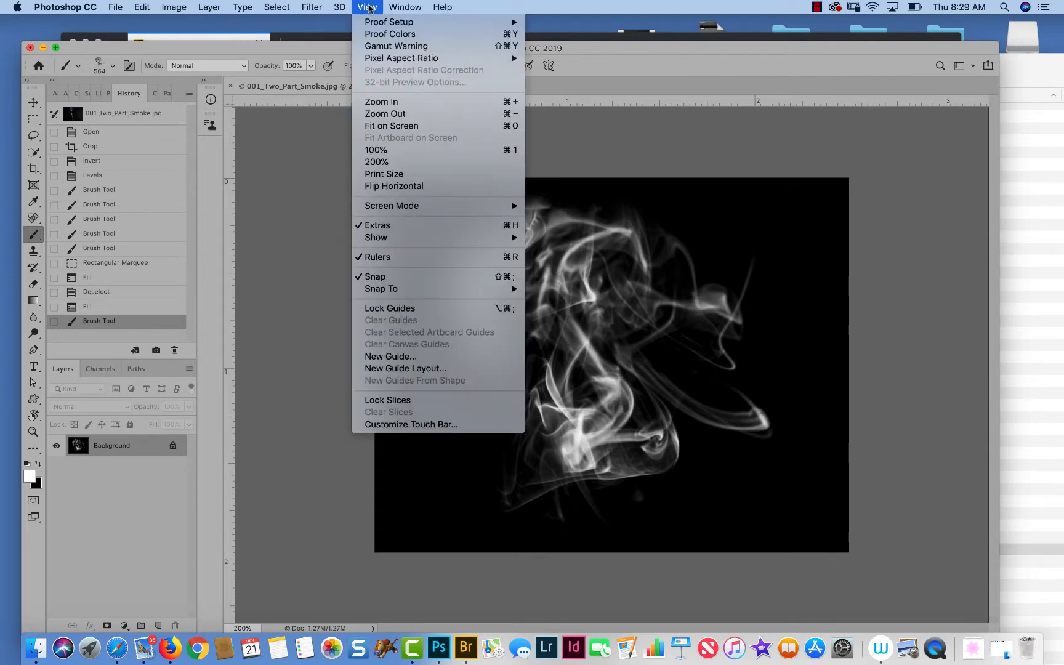
mouse_move(394, 7)
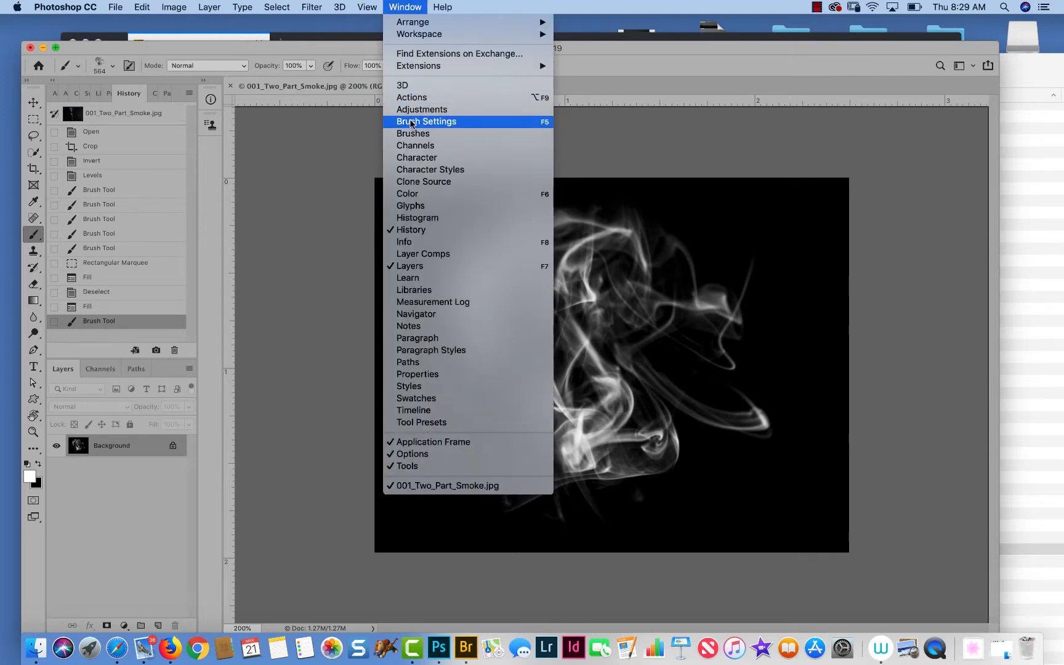
click(411, 124)
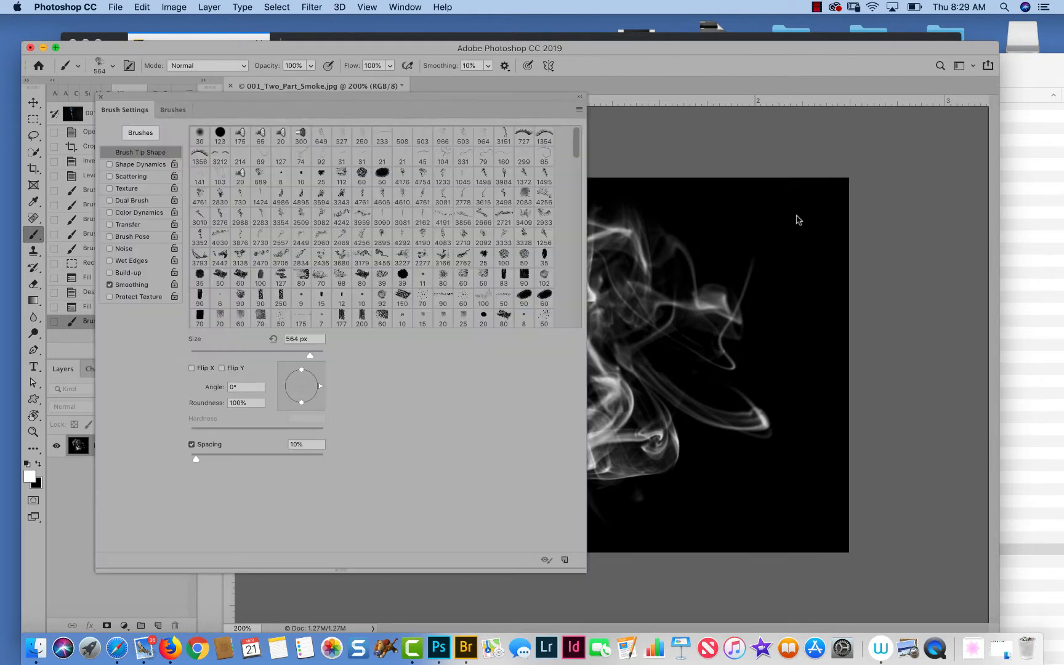
click(797, 218)
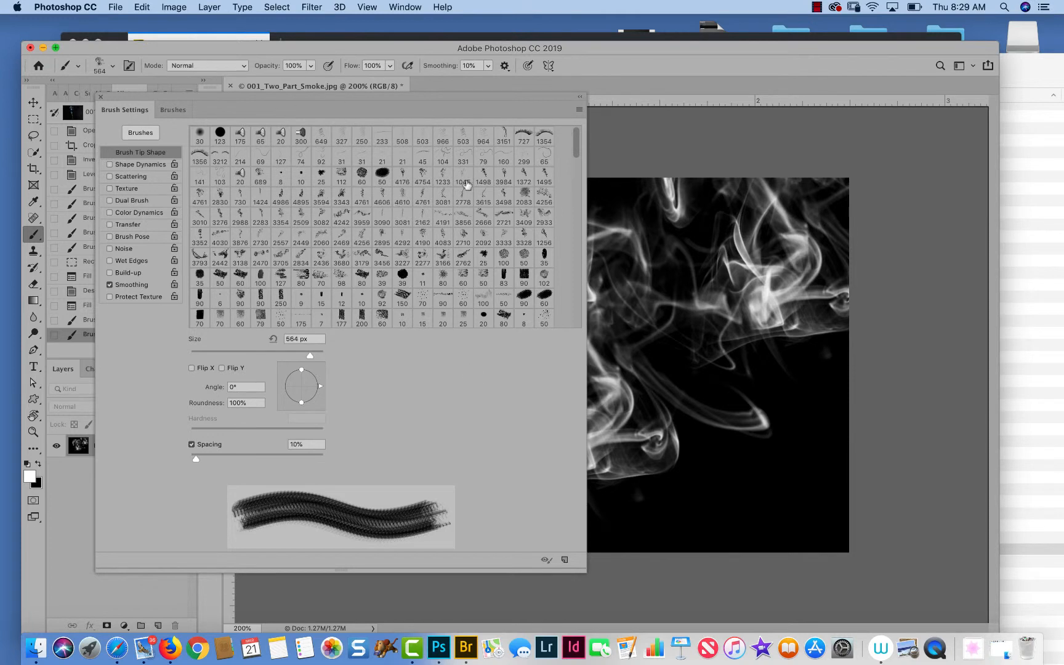
click(579, 109)
click(622, 189)
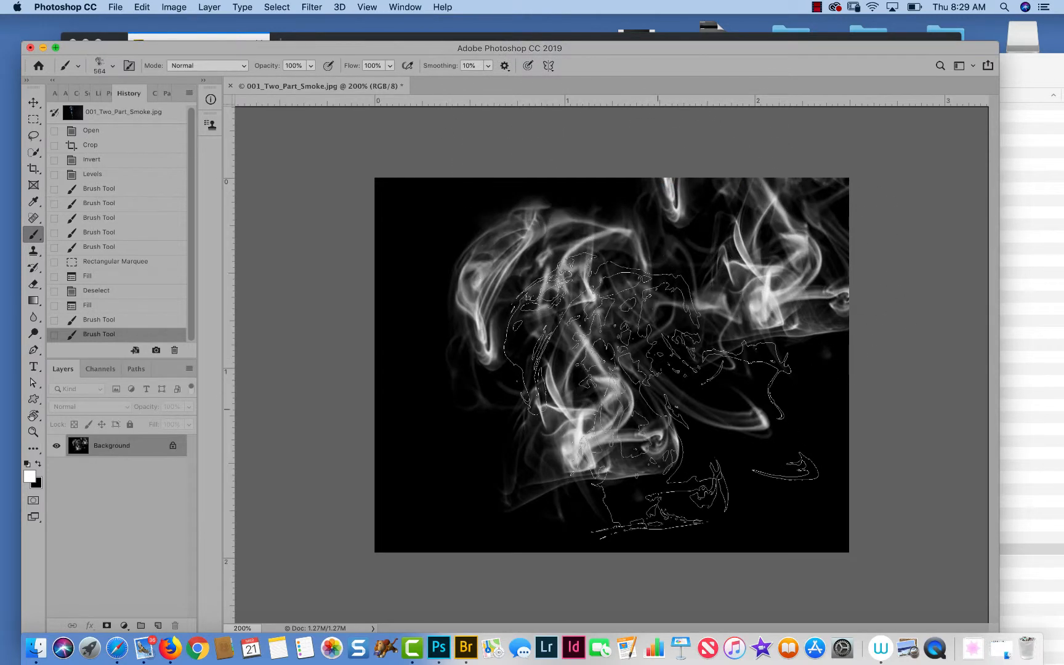
Step: Reduce the smoke brush to 100 px, refill the canvas with black, and paint a white test stroke across the middle
key(bracketleft)
key(bracketleft)
key(bracketleft)
key(bracketleft)
key(bracketleft)
key(bracketleft)
key(bracketleft)
key(bracketleft)
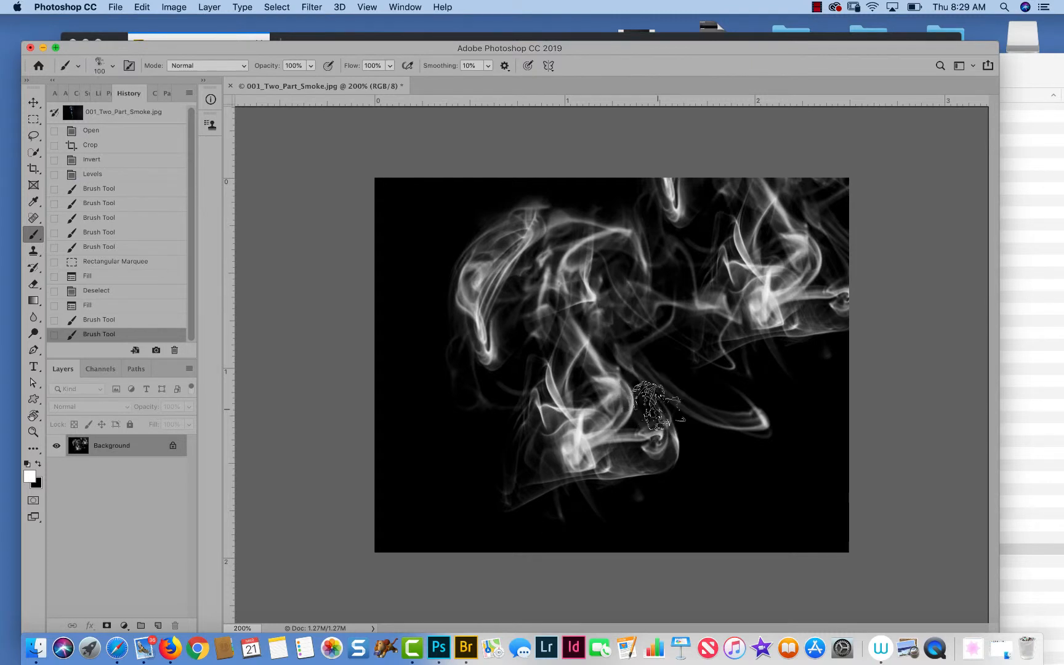
key(super+BackSpace)
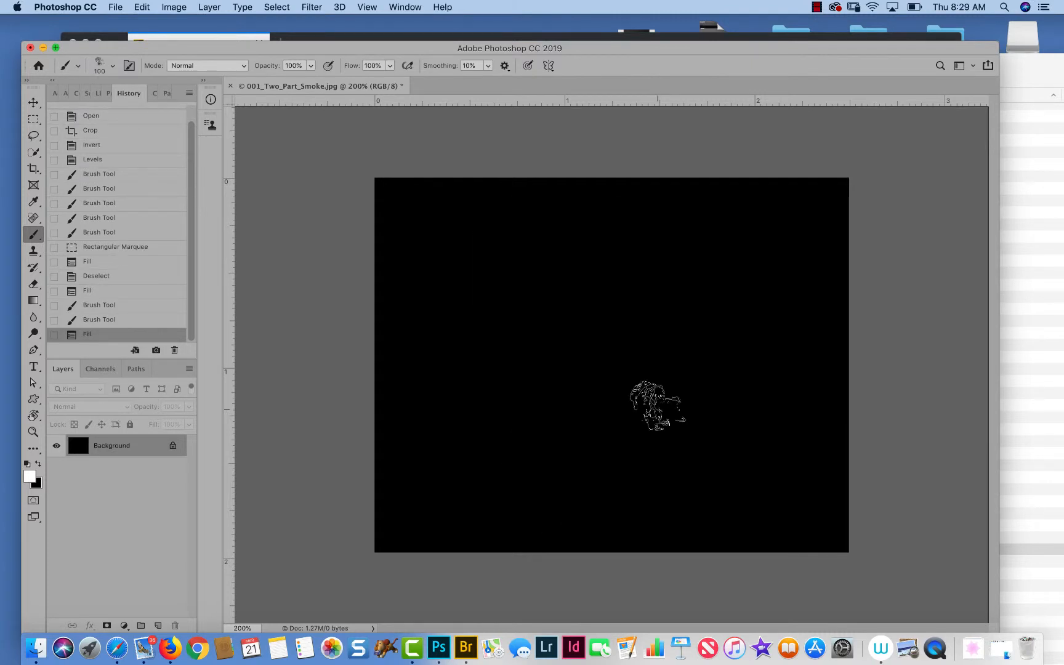
mouse_move(396, 375)
mouse_down()
mouse_move(512, 351)
mouse_move(728, 358)
mouse_move(801, 380)
mouse_move(782, 363)
mouse_move(542, 338)
mouse_move(422, 369)
mouse_up()
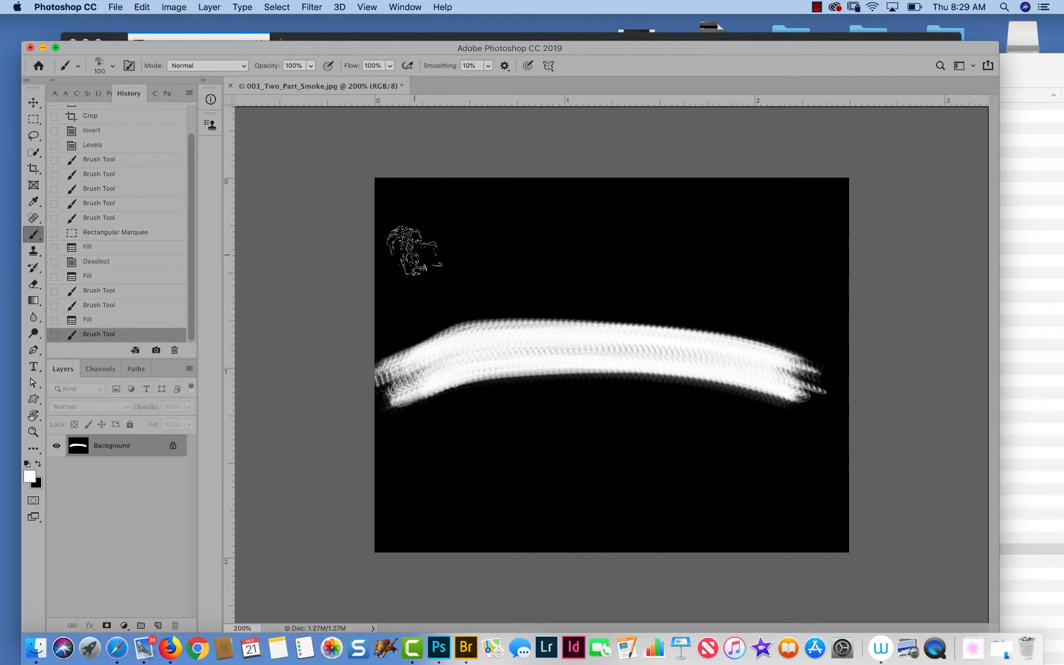
Step: Stamp a row of separate smoke puffs above the white test stroke, and refill the canvas with black
click(414, 251)
click(481, 245)
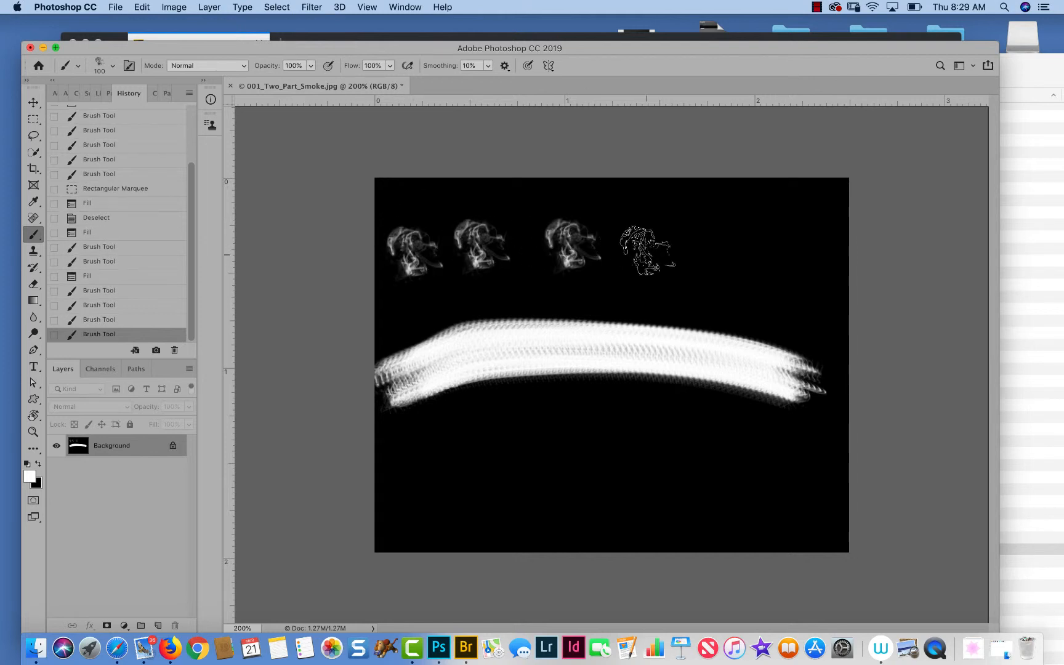
click(647, 253)
click(760, 268)
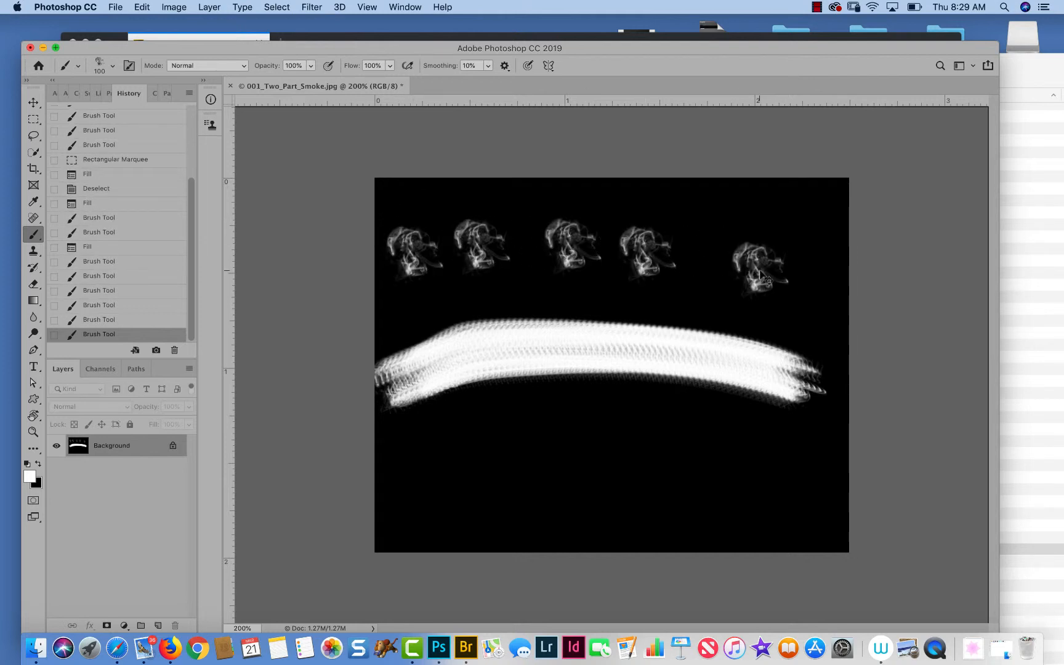
click(759, 275)
key(super+BackSpace)
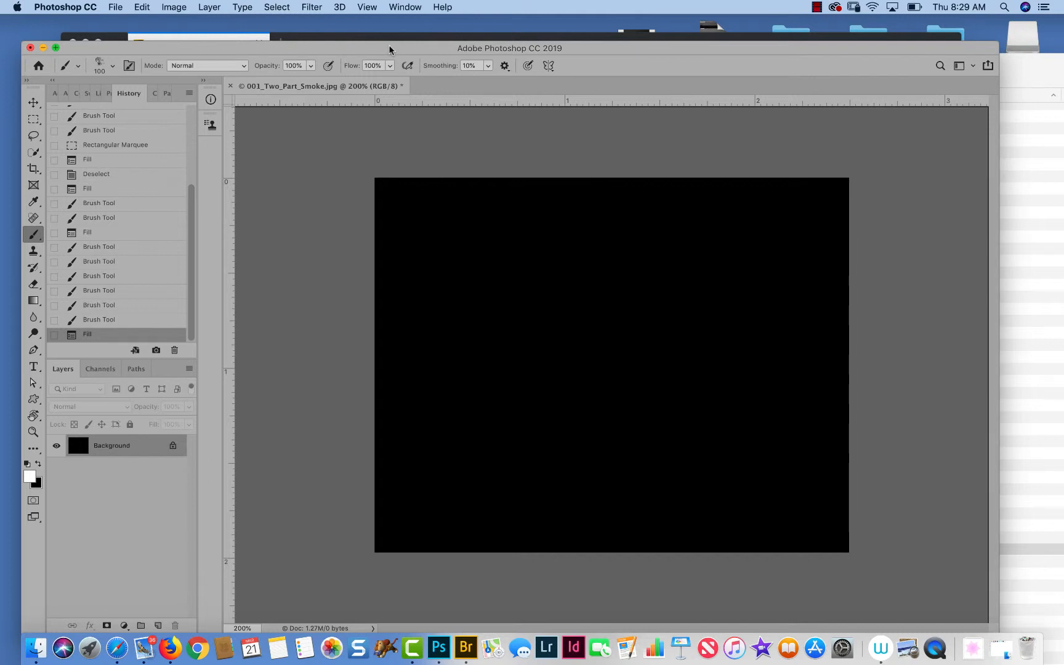
Step: Set the smoke brush's tip spacing to 77% and paint a curved test stroke on the canvas's right half
click(372, 7)
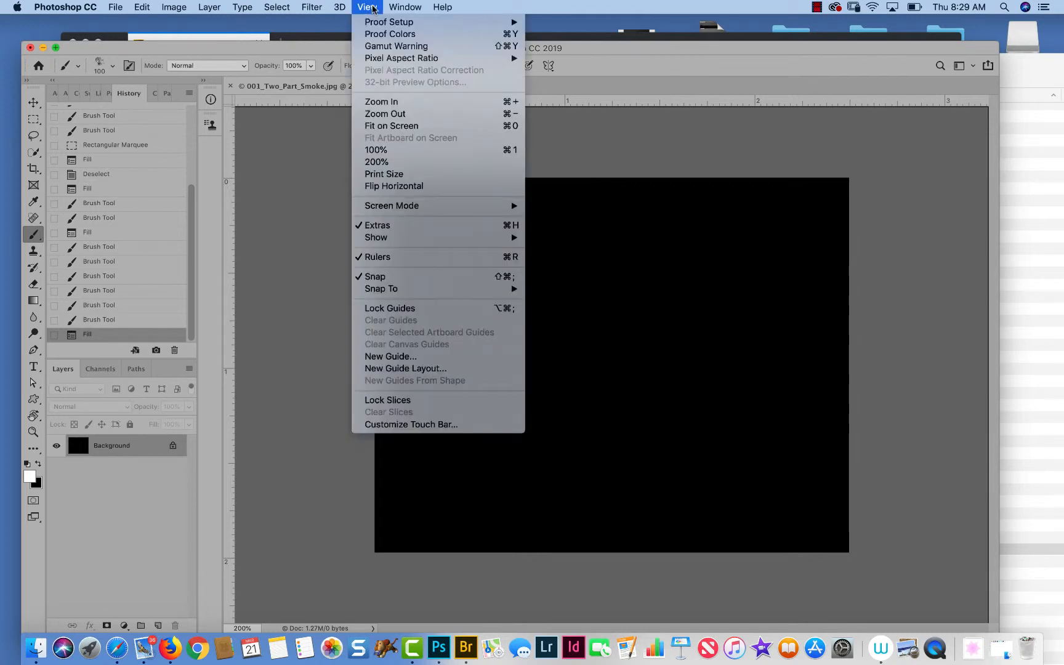
mouse_move(404, 8)
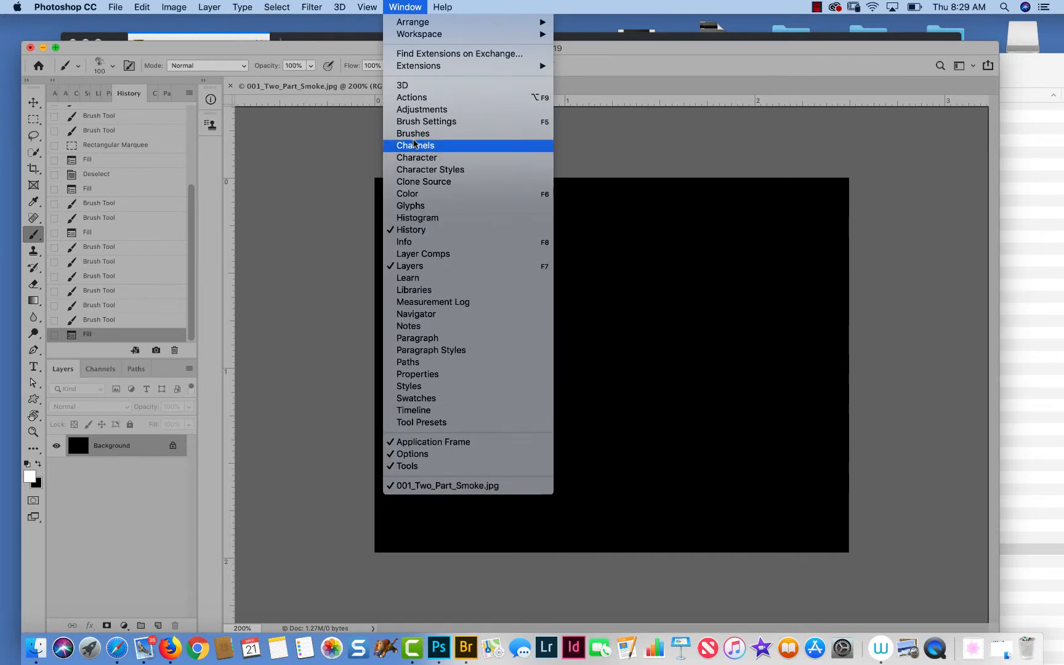
click(414, 123)
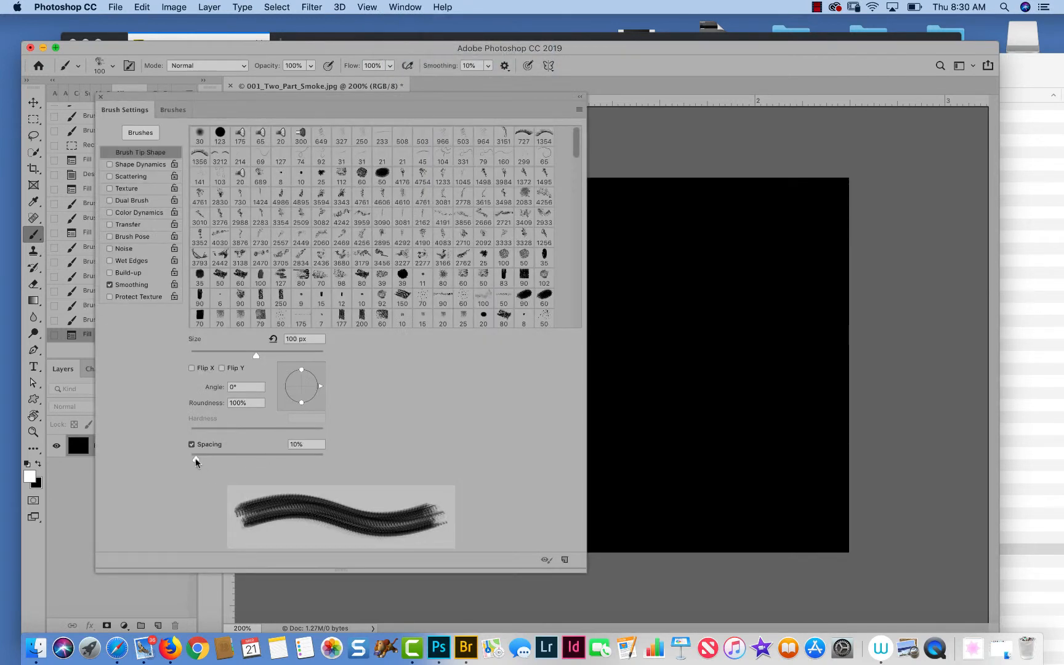
drag(196, 460, 240, 454)
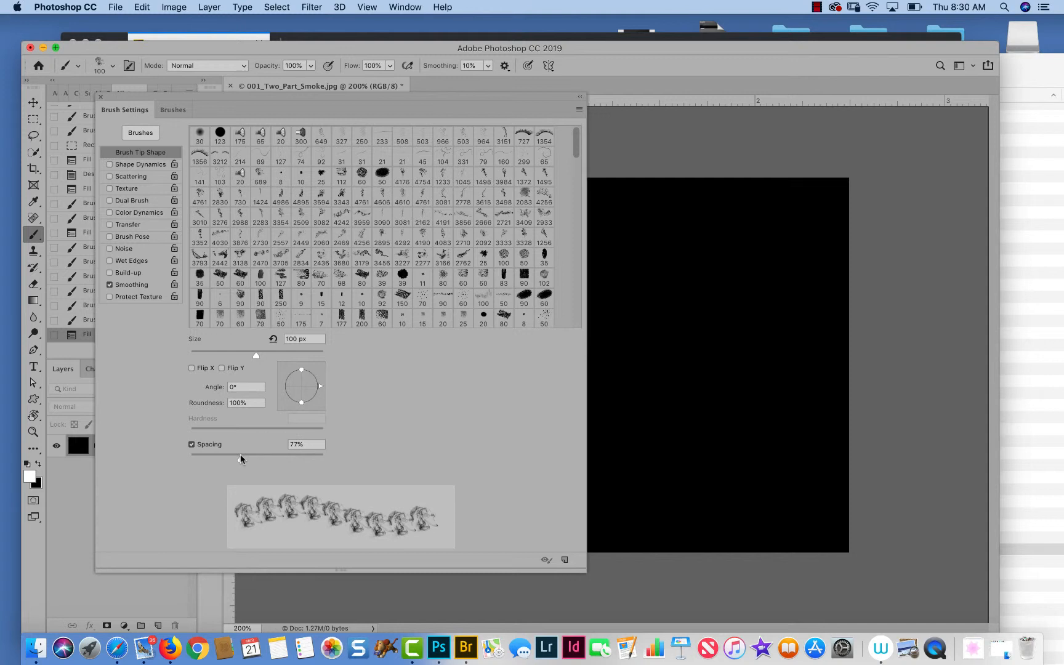
mouse_move(634, 345)
mouse_down()
mouse_move(683, 338)
mouse_move(774, 366)
mouse_move(751, 432)
mouse_move(653, 438)
mouse_up()
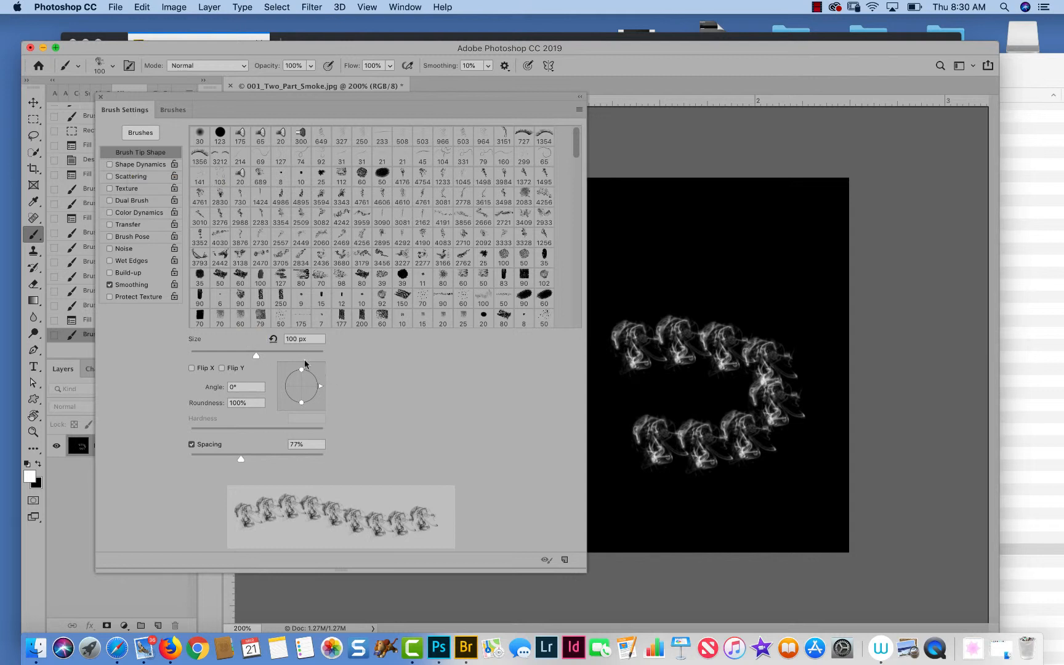
Step: Enable Shape Dynamics for the brush with a size jitter of 76% controlled by Pen Pressure
click(156, 167)
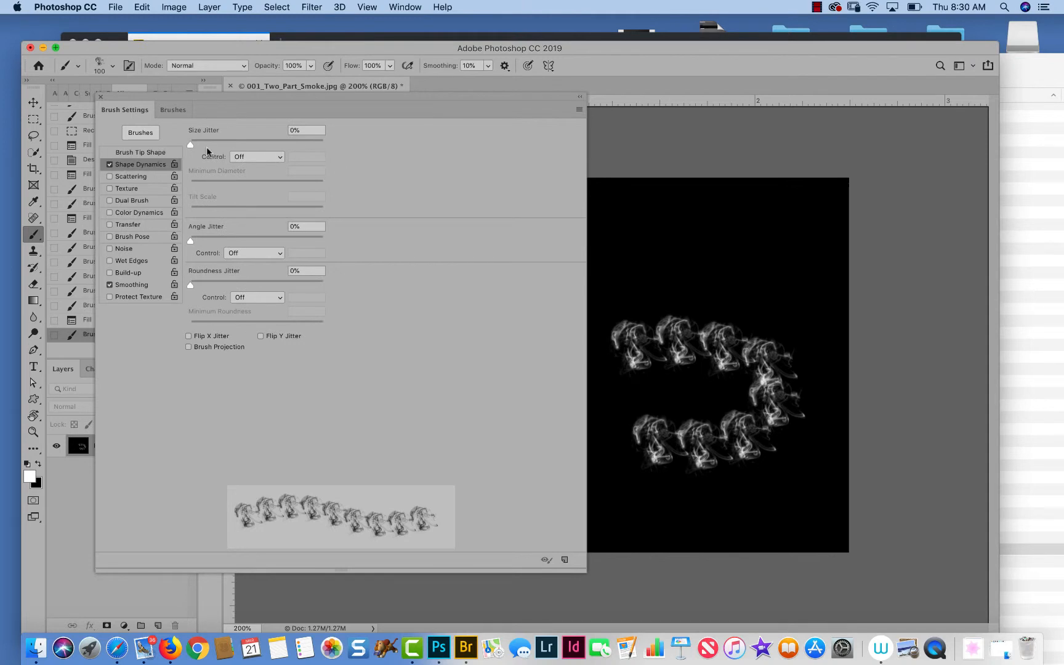
drag(190, 144, 290, 141)
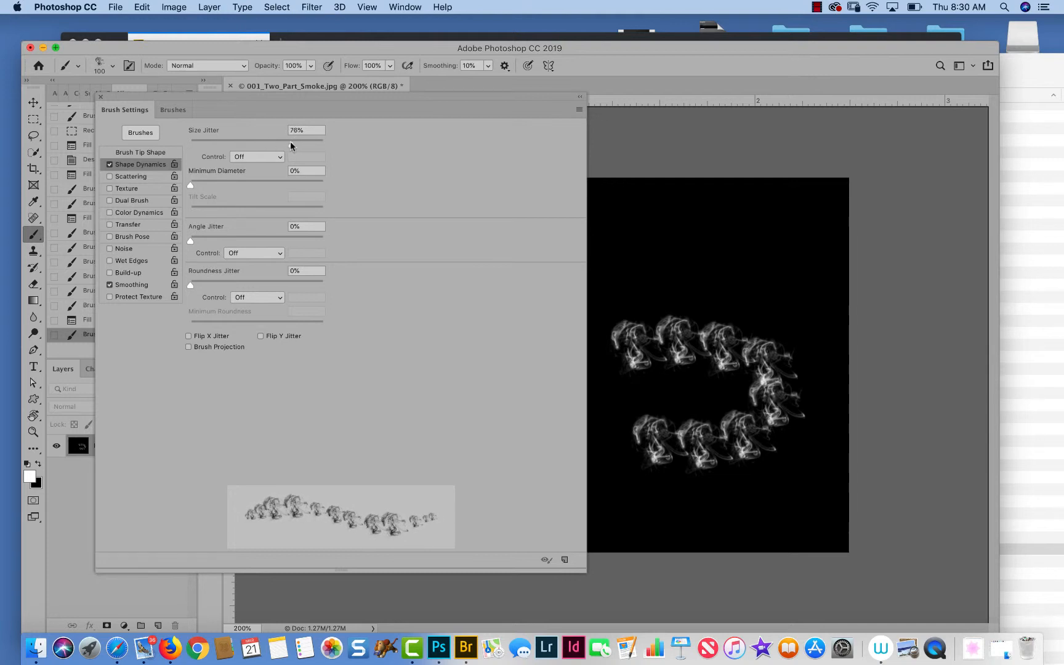
click(268, 157)
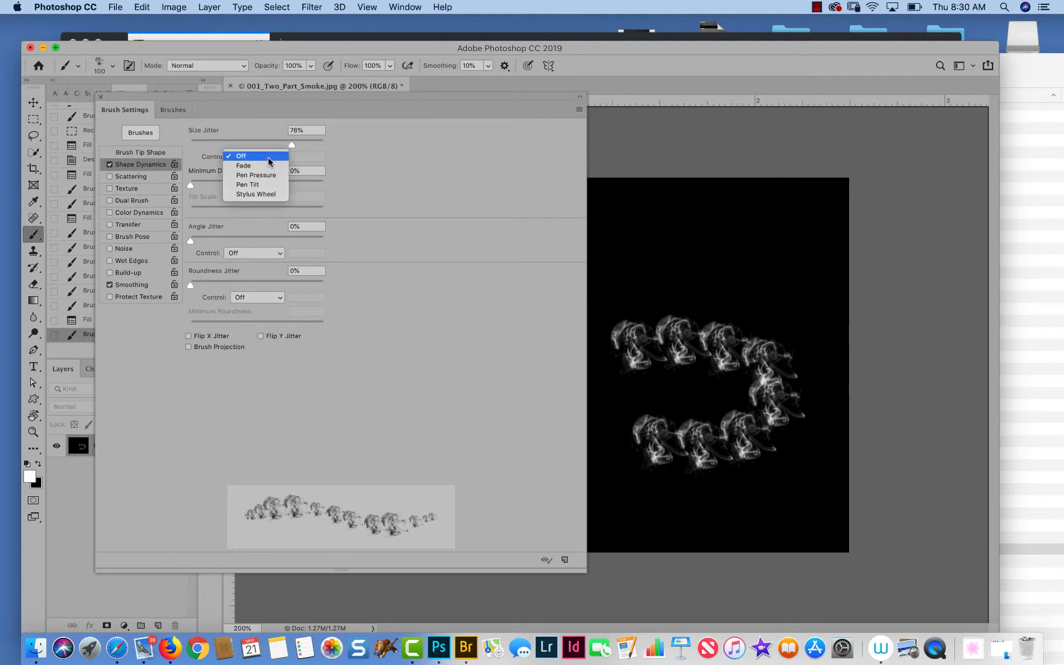
click(268, 178)
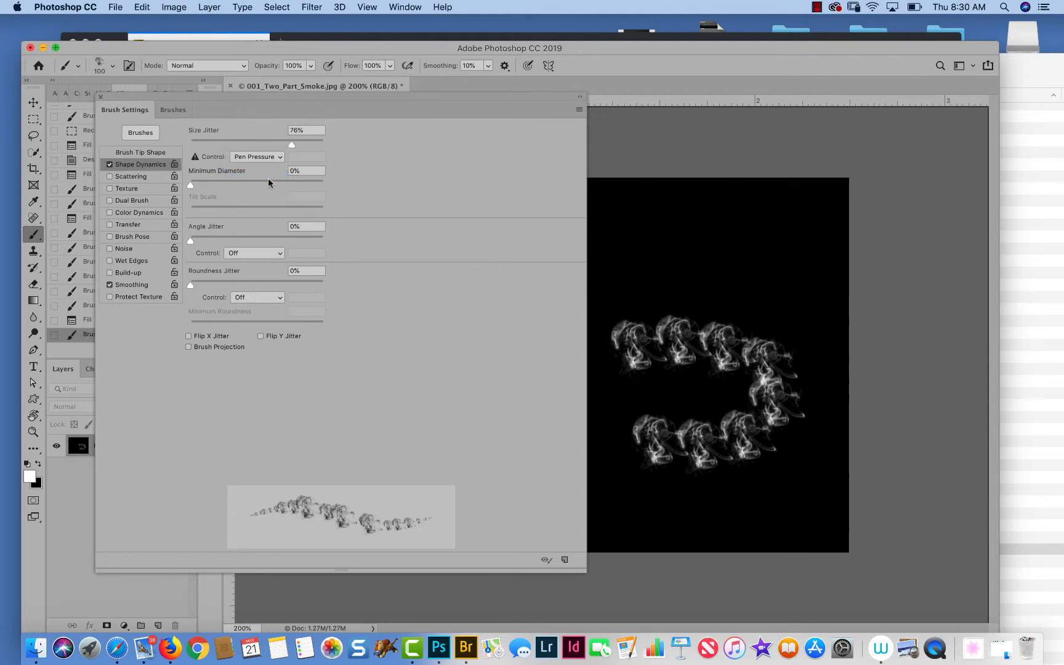
Step: Try the Fade size control at 25 steps with a long curved test stroke around the existing smoke
click(273, 156)
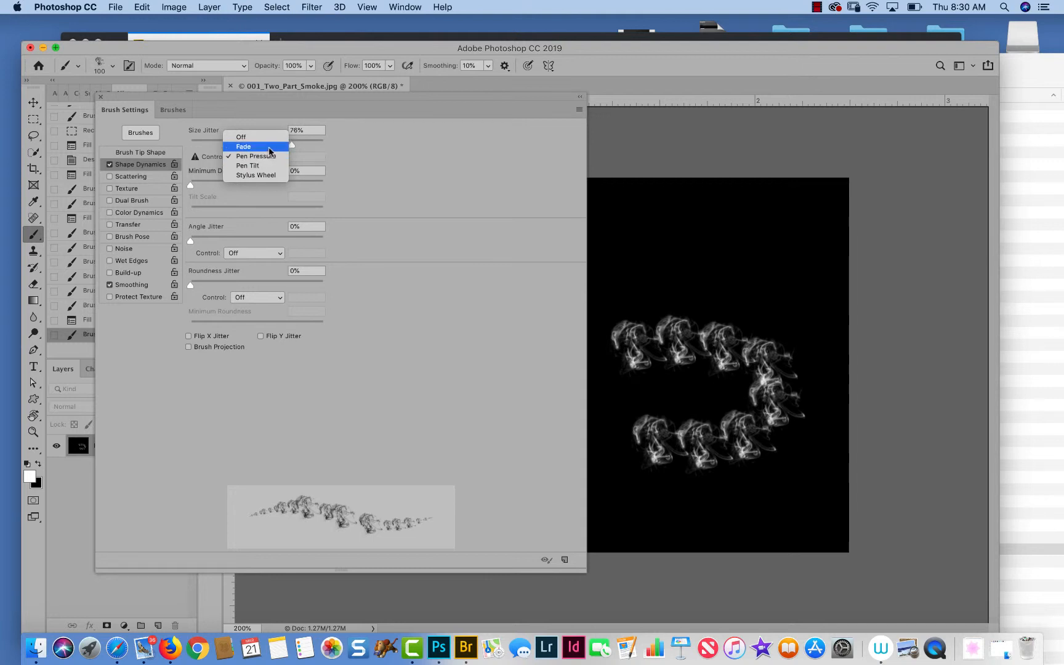
click(269, 147)
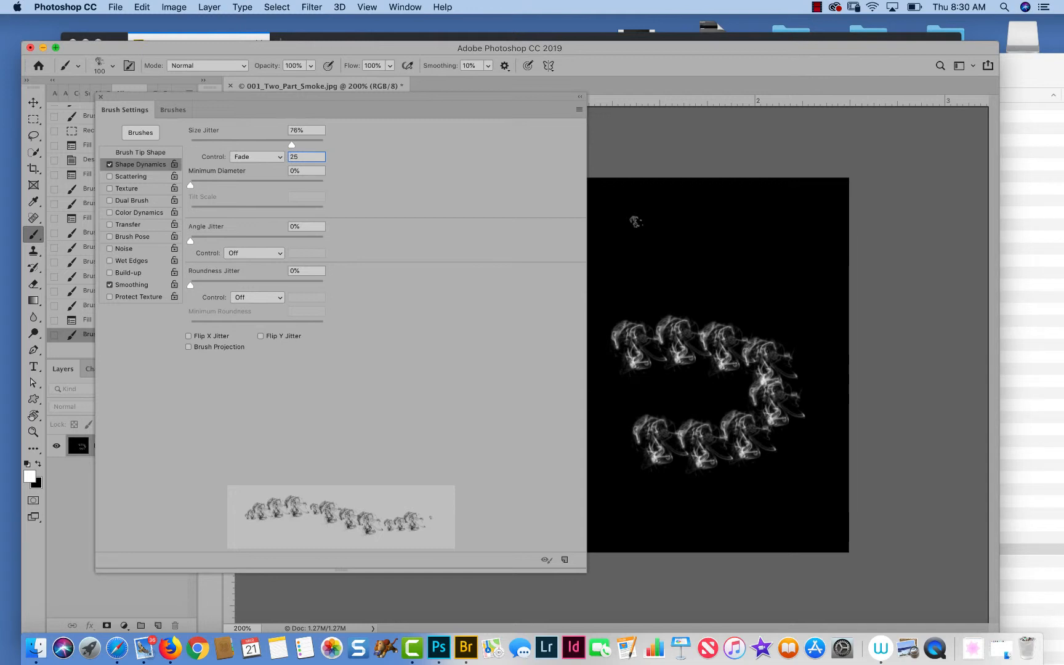
mouse_move(635, 221)
mouse_down()
mouse_move(740, 253)
mouse_move(789, 286)
mouse_move(819, 376)
mouse_move(817, 397)
mouse_move(728, 497)
mouse_move(683, 482)
mouse_up()
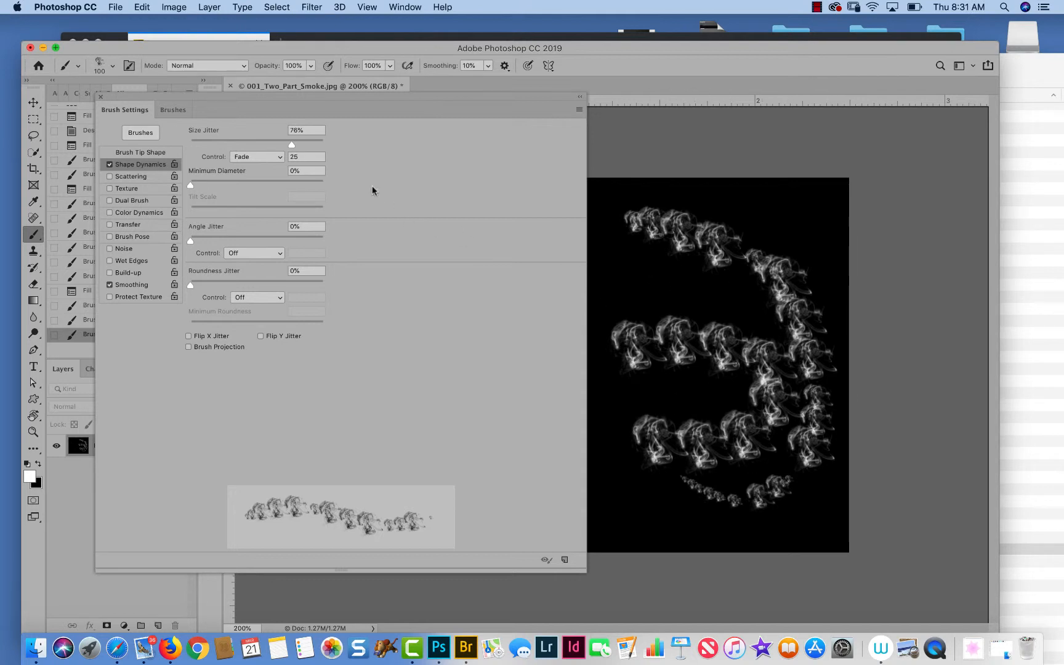
Step: Set the size control to Pen Pressure, angle jitter to 31% and roundness jitter to 40%, and test them with a stroke
click(277, 156)
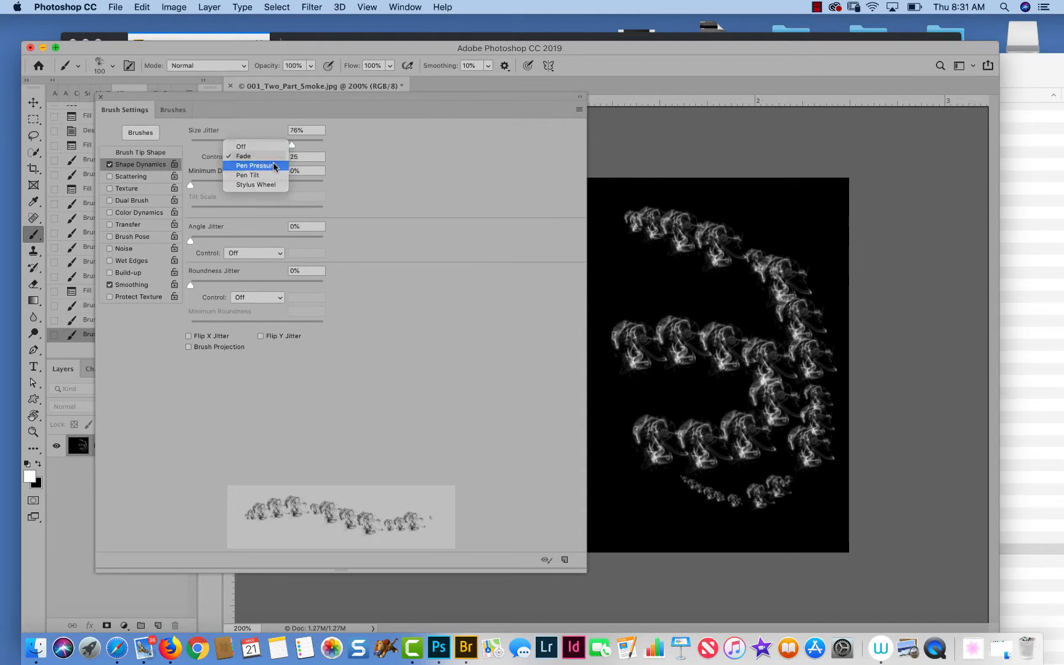
click(273, 165)
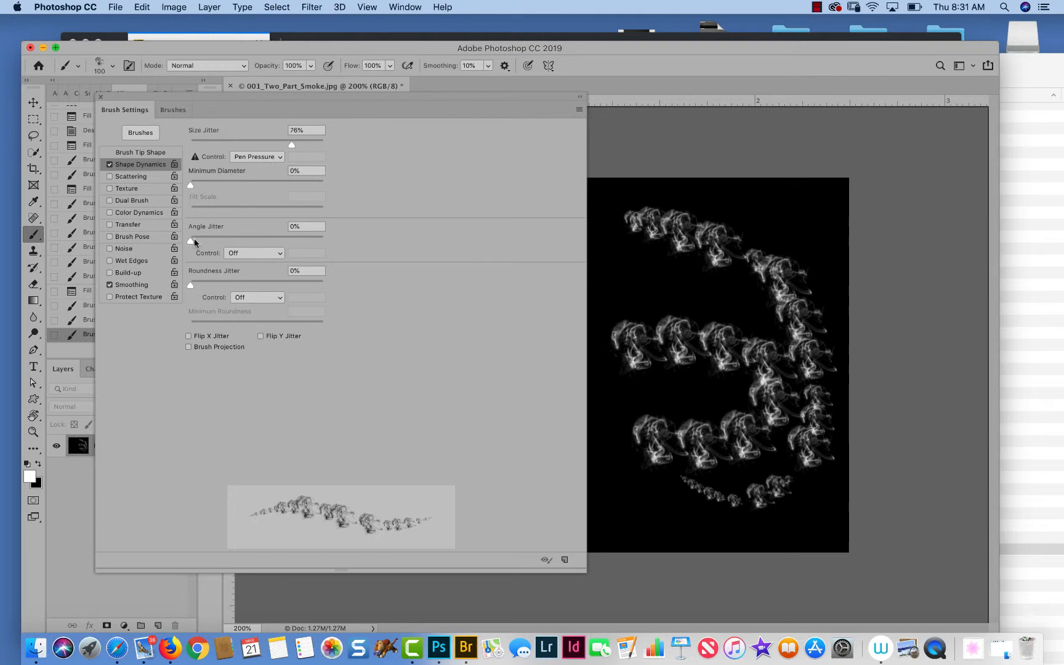
drag(190, 241, 231, 241)
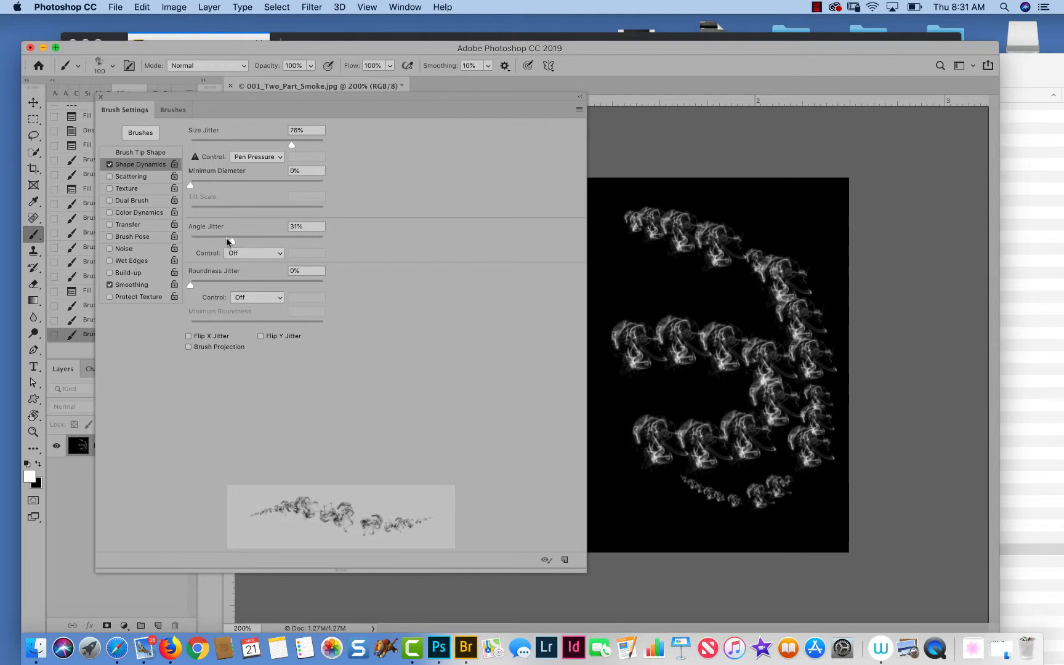
drag(190, 285, 242, 283)
mouse_move(595, 249)
mouse_down()
mouse_move(651, 268)
mouse_move(694, 350)
mouse_move(681, 397)
mouse_move(723, 315)
mouse_move(699, 260)
mouse_move(630, 382)
mouse_move(688, 400)
mouse_up()
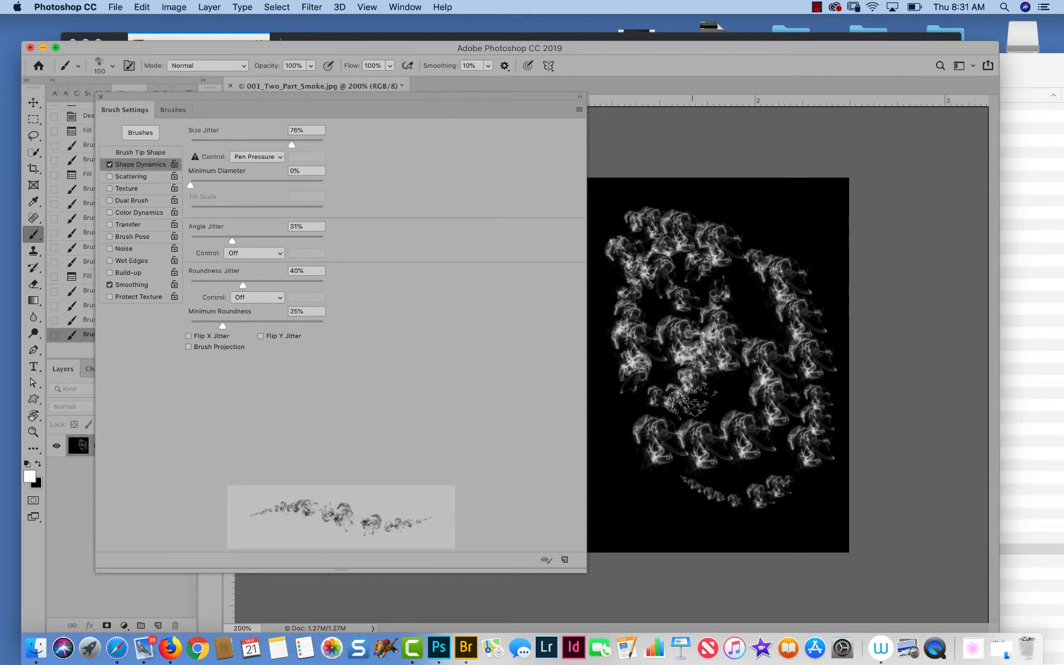
Step: Enable Scattering at 210% on both axes with a count of 4, and raise the count jitter slightly
click(122, 177)
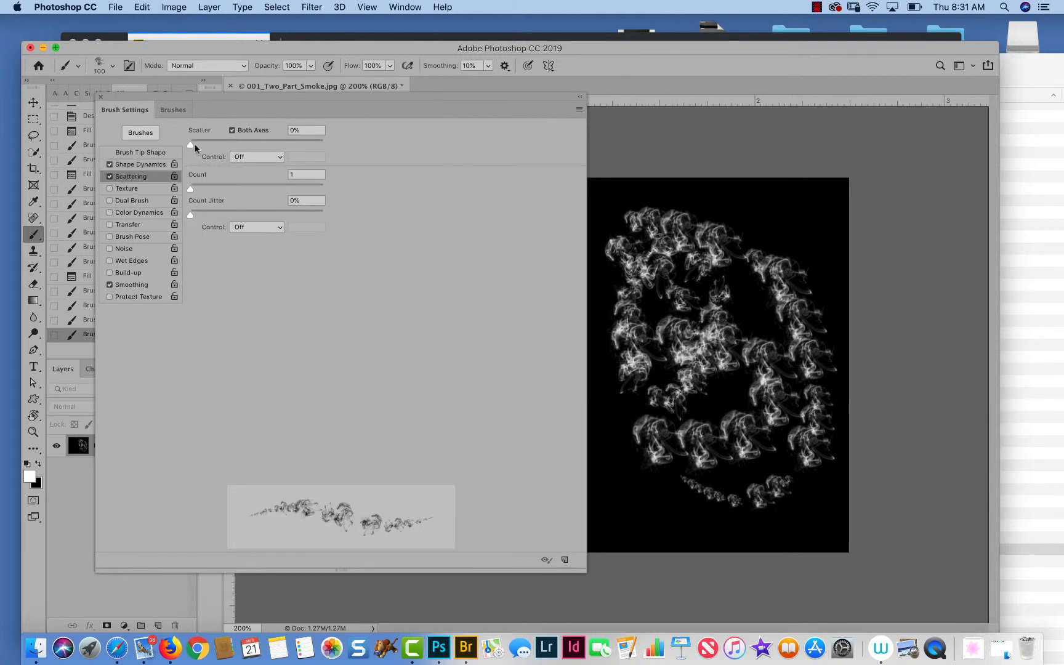
drag(188, 143, 200, 143)
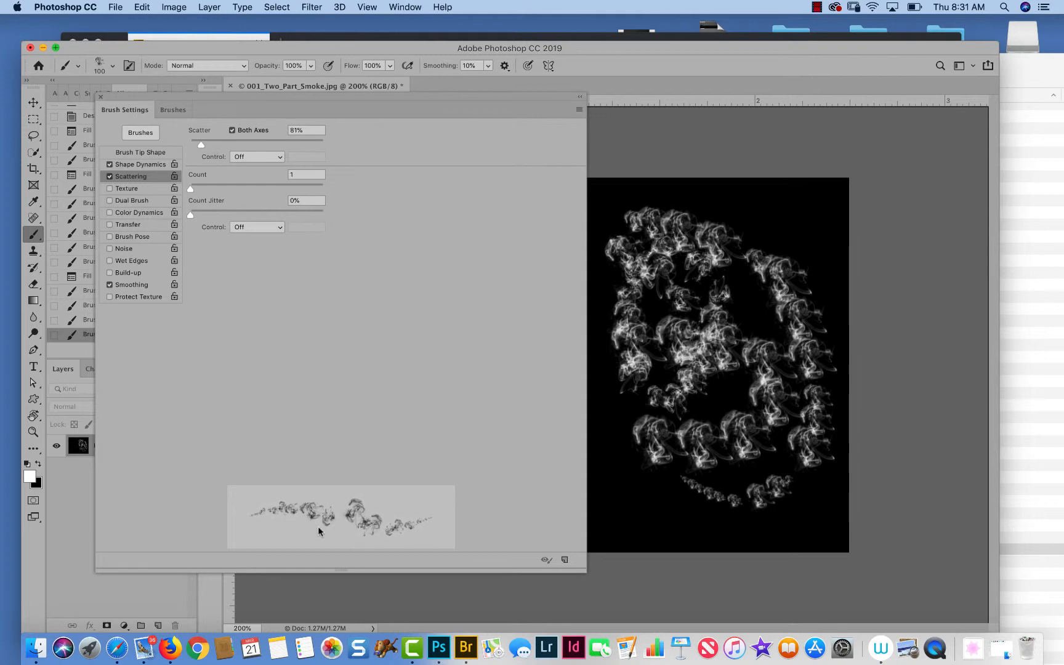
mouse_move(199, 144)
mouse_down()
mouse_move(215, 141)
mouse_move(188, 144)
mouse_move(218, 129)
mouse_up()
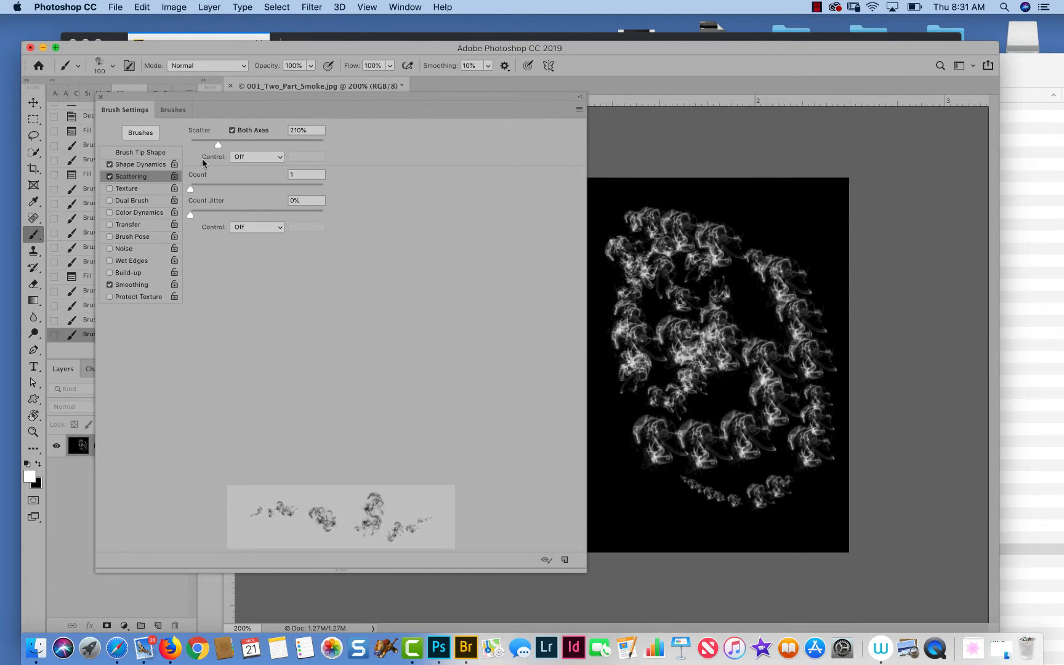
mouse_move(190, 190)
mouse_down()
mouse_move(234, 188)
mouse_move(214, 191)
mouse_up()
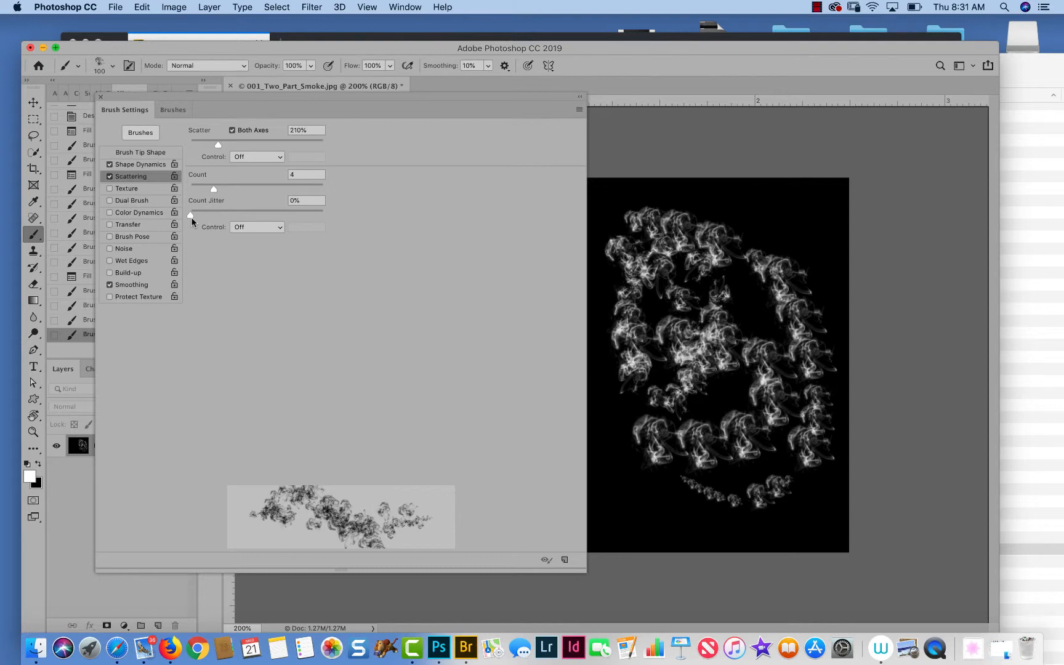
drag(203, 214, 215, 214)
Step: Enable Transfer with a 49% opacity jitter controlled by Pen Pressure, and close the brush settings
click(127, 225)
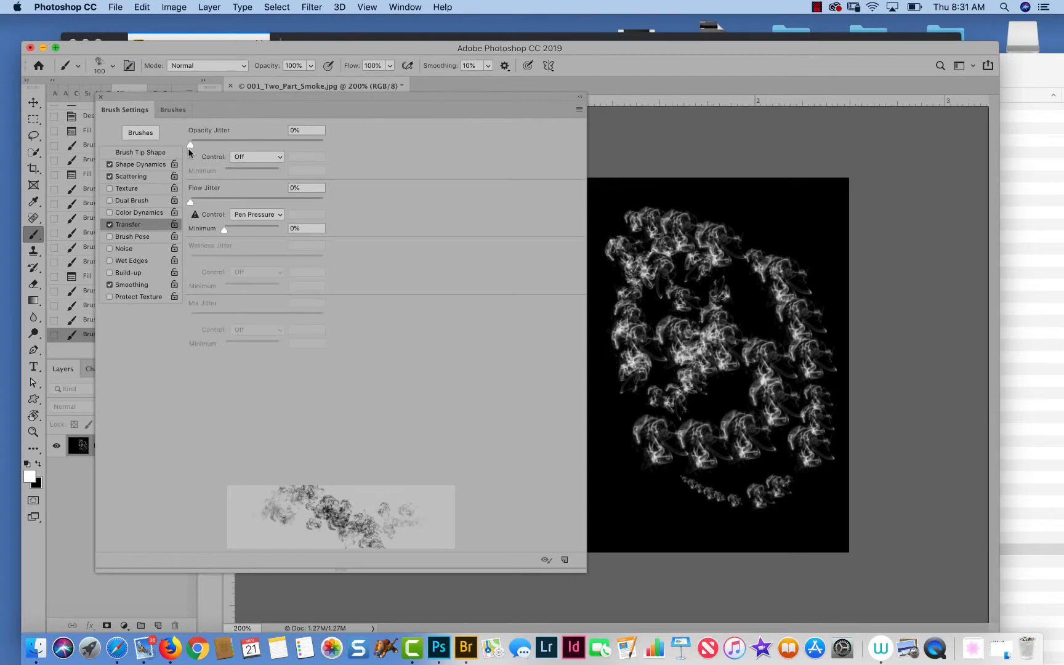
drag(192, 143, 255, 140)
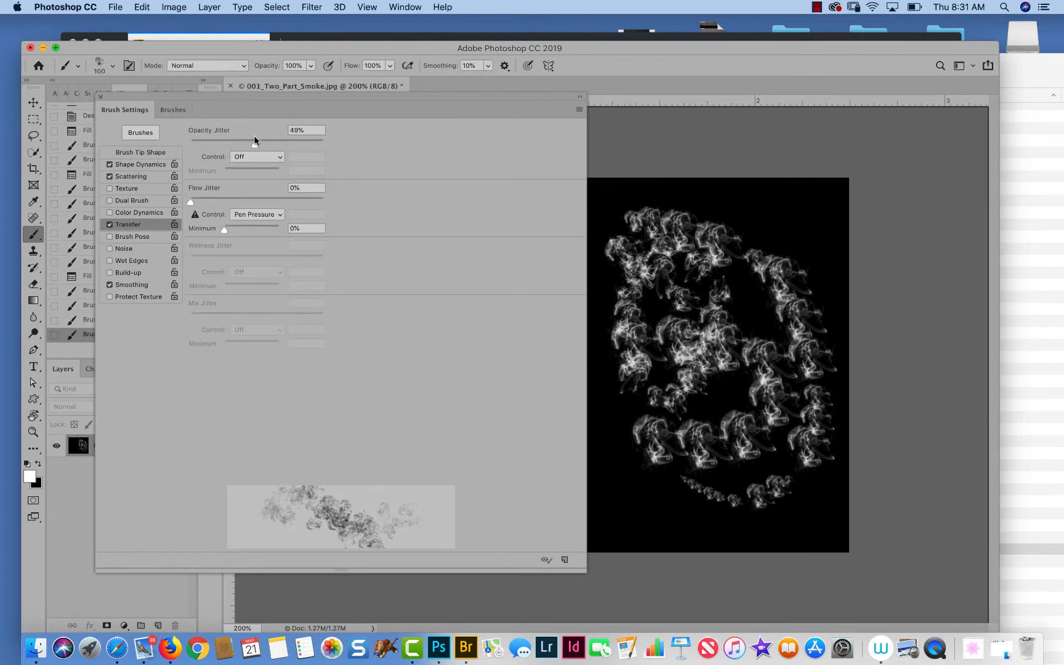
click(281, 157)
click(272, 176)
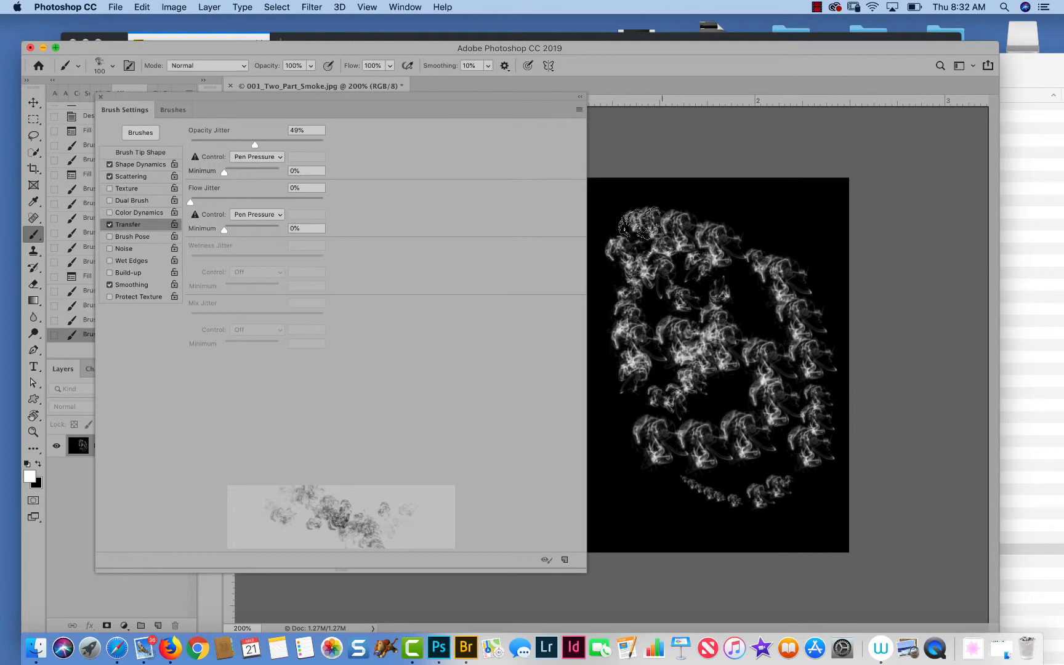
click(100, 97)
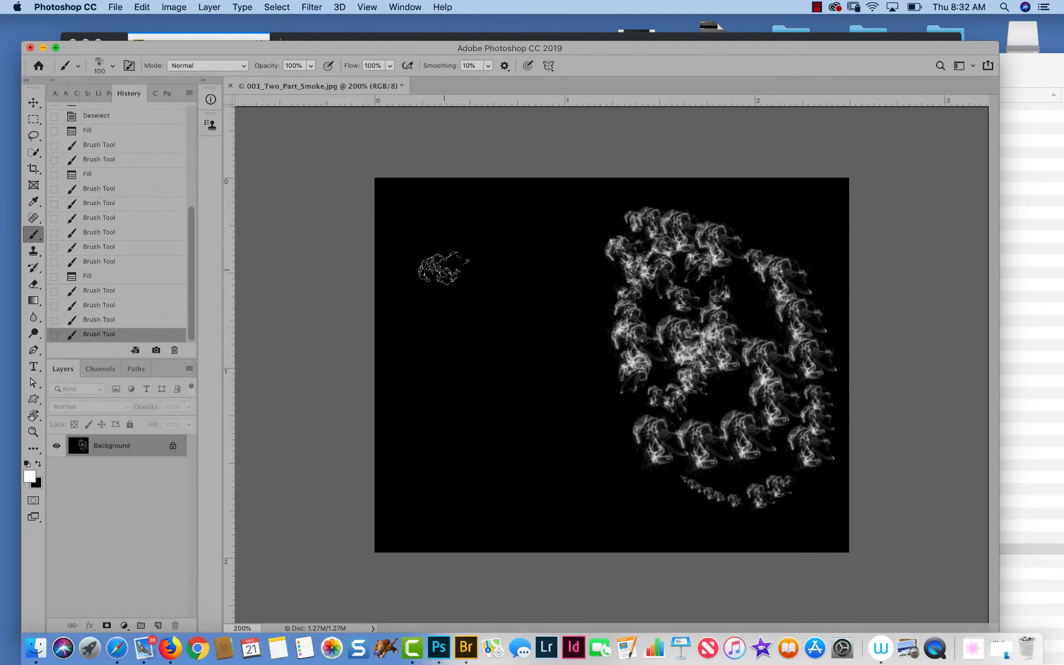
Step: Refill the canvas with black and paint two scattered smoke trails running from the upper edge to the lower edge
key(super+BackSpace)
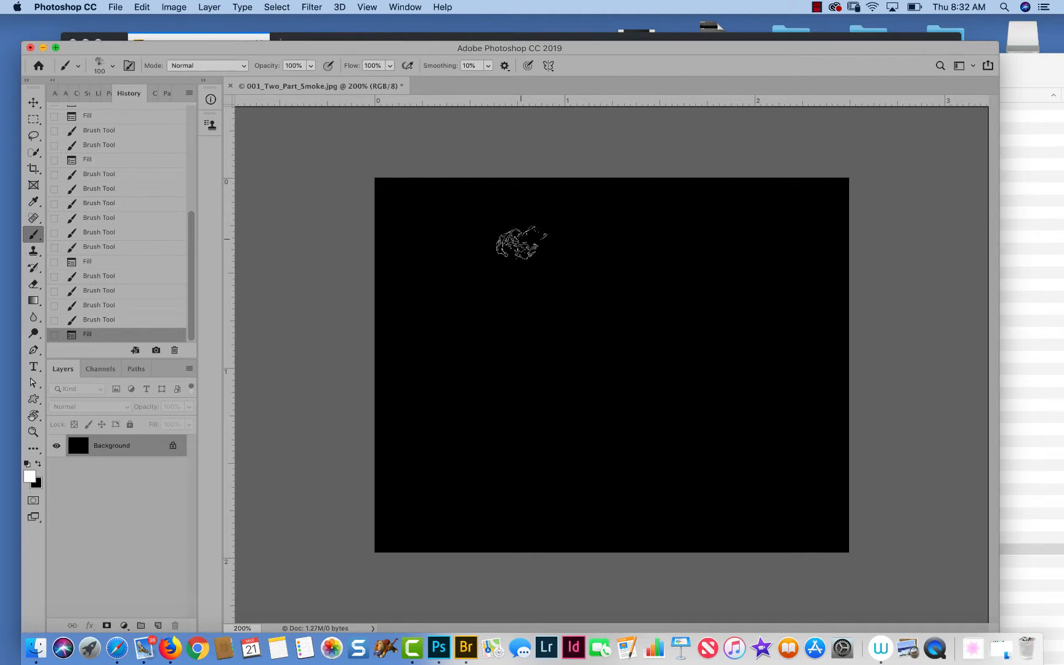
mouse_move(511, 188)
mouse_down()
mouse_move(567, 333)
mouse_move(678, 486)
mouse_move(661, 545)
mouse_up()
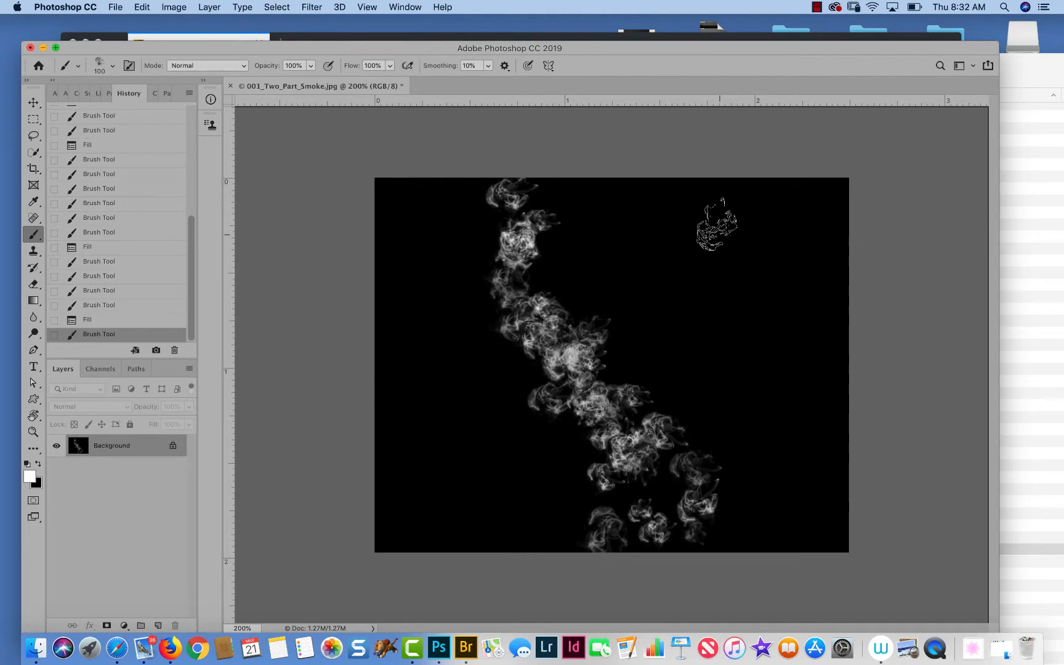
mouse_move(712, 227)
mouse_down()
mouse_move(781, 408)
mouse_move(771, 566)
mouse_move(779, 557)
mouse_up()
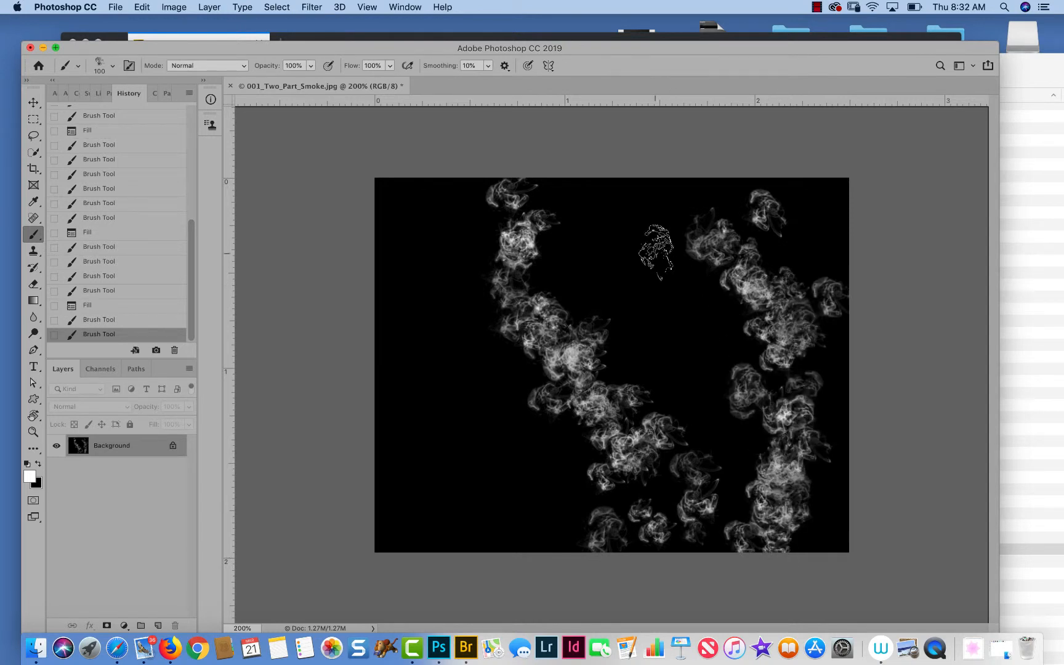
Step: Clear the canvas to black and paint one vertical column of white smoke down the middle
key(super+BackSpace)
drag(621, 290, 630, 285)
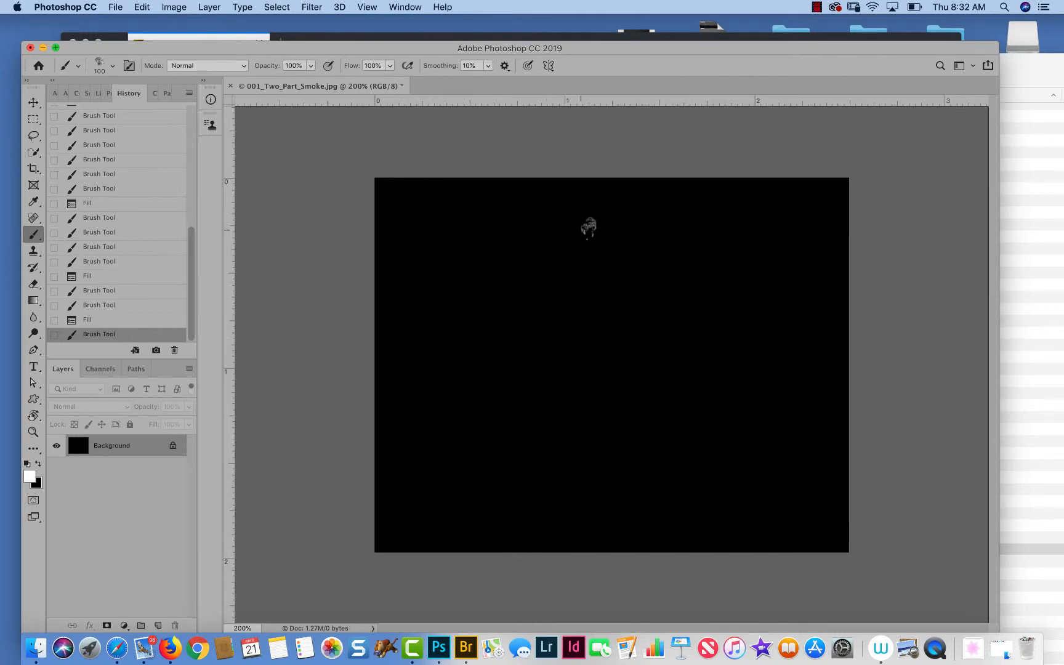
mouse_move(586, 207)
mouse_down()
mouse_move(557, 348)
mouse_move(572, 530)
mouse_up()
Step: Set the foreground color to orange f7bd57 and paint orange smoke around the base of the white column
click(29, 476)
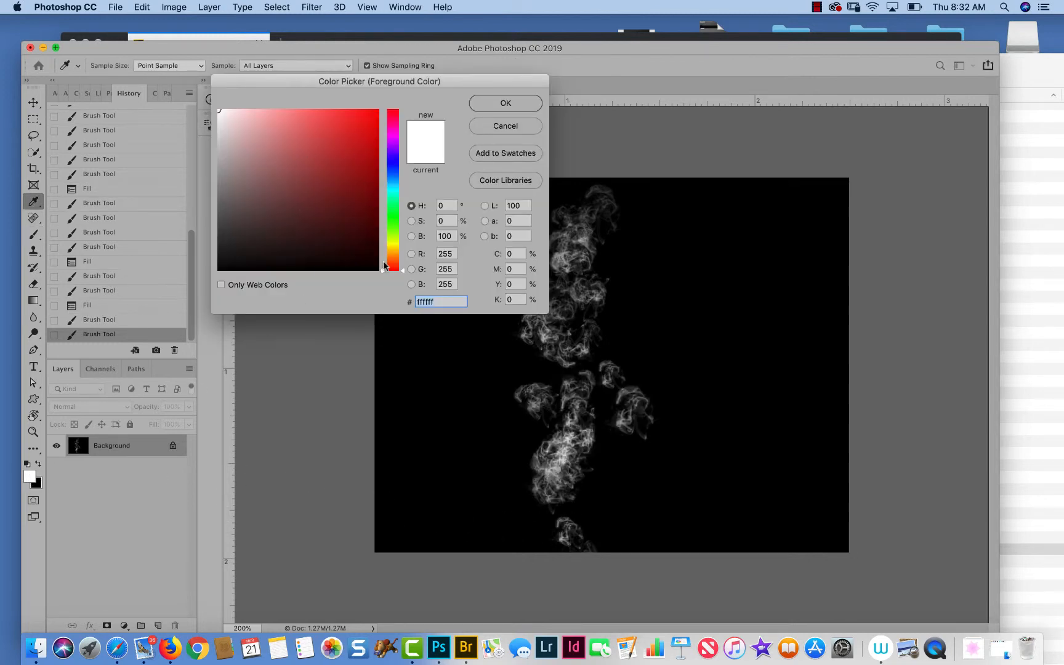
click(393, 246)
drag(361, 150, 322, 114)
click(392, 253)
click(491, 108)
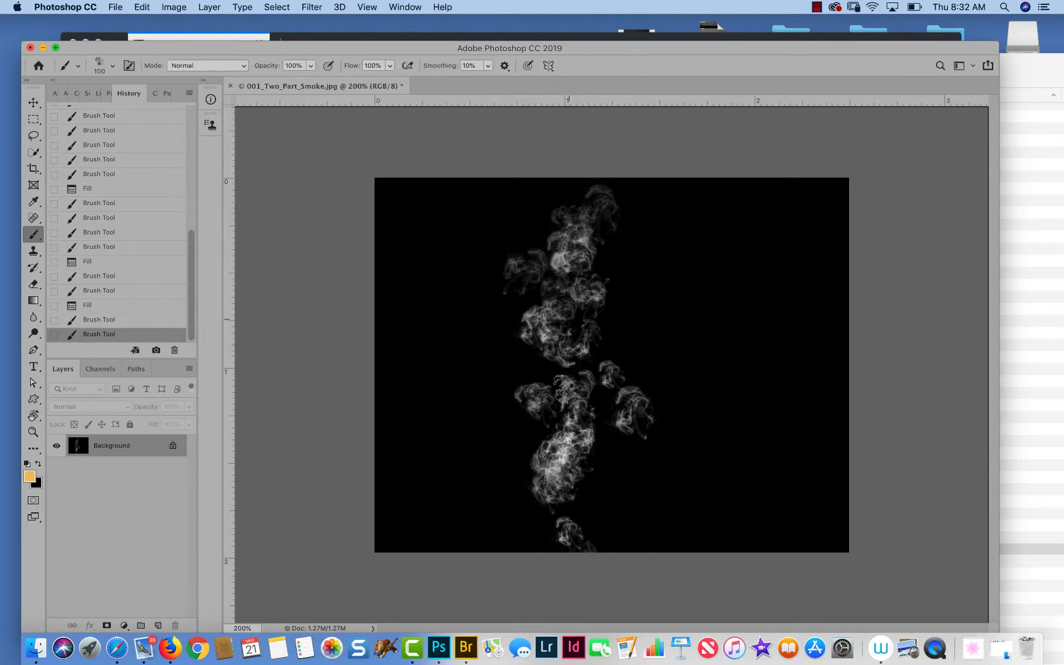
mouse_move(585, 502)
mouse_down()
mouse_move(602, 457)
mouse_move(570, 506)
mouse_move(539, 522)
mouse_move(526, 446)
mouse_move(564, 523)
mouse_up()
drag(523, 425, 511, 413)
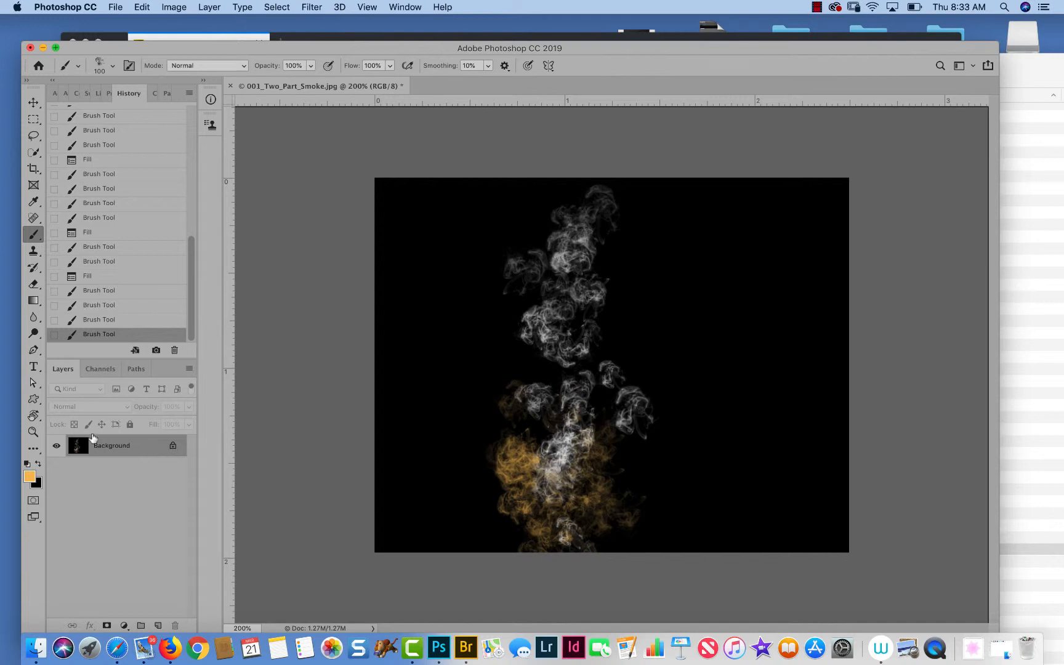
Step: Set the foreground color to dark gray 403f3c and paint gray smoke around the middle and lower parts of the smoke column
click(29, 476)
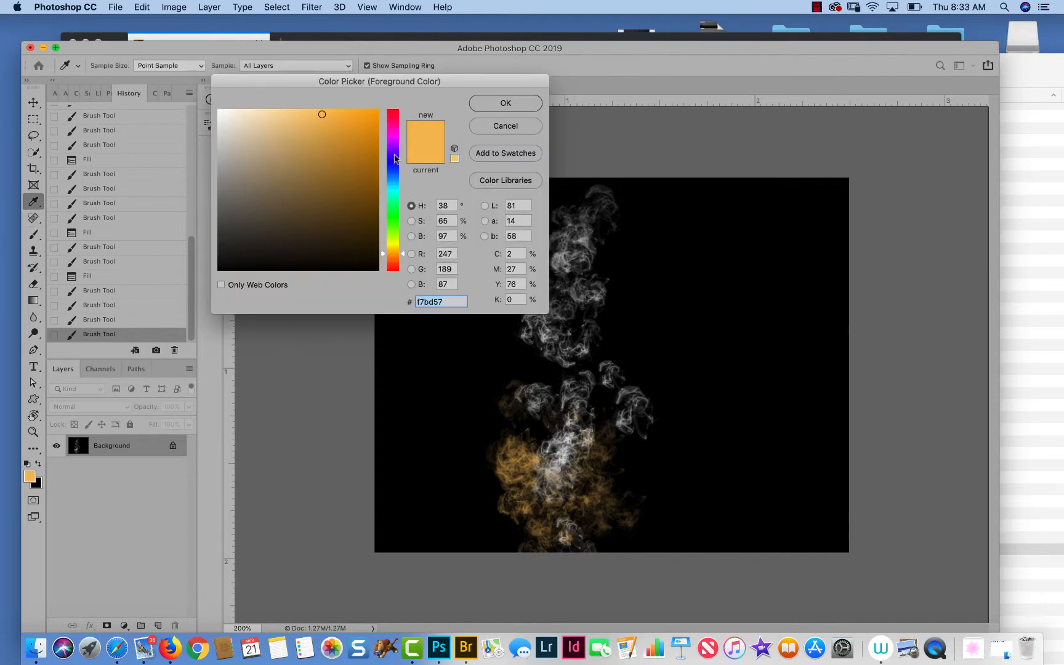
click(226, 229)
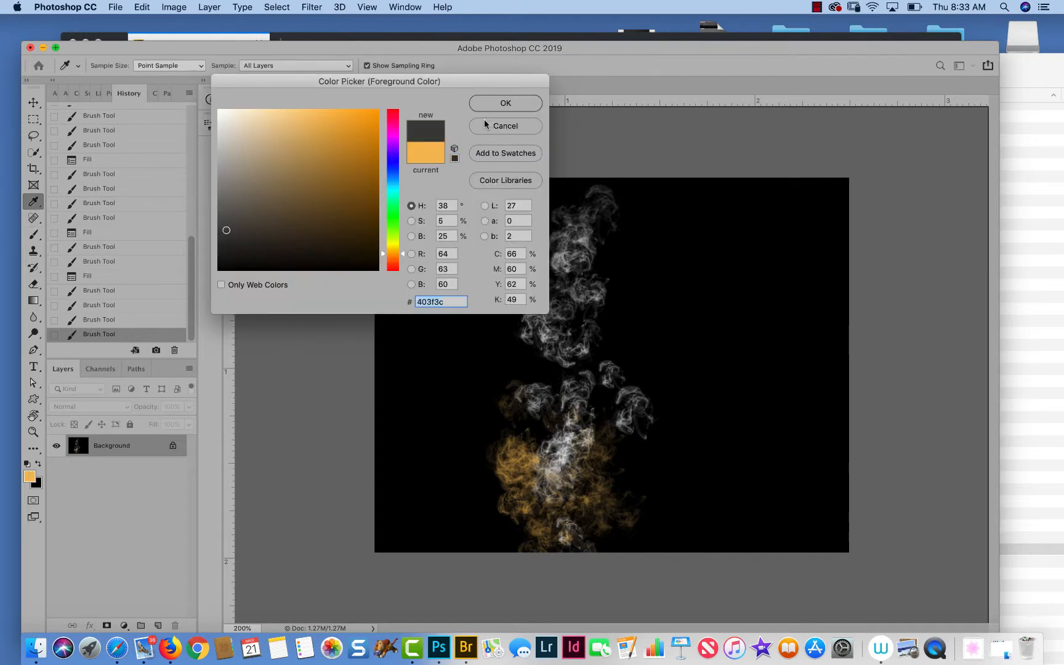
click(503, 105)
click(462, 416)
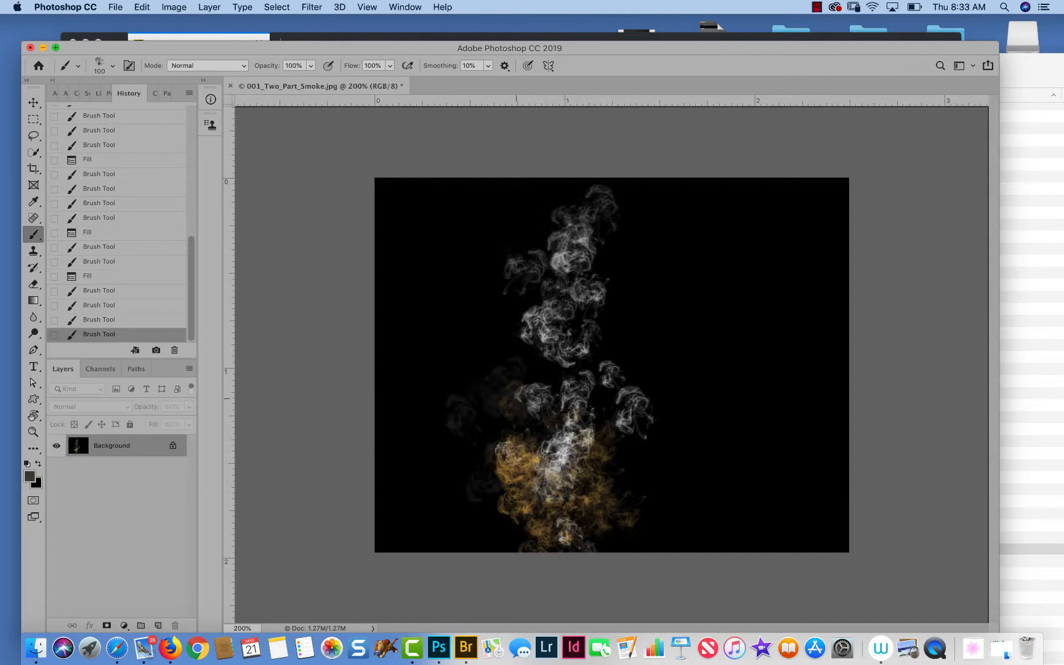
click(634, 440)
click(522, 339)
click(621, 351)
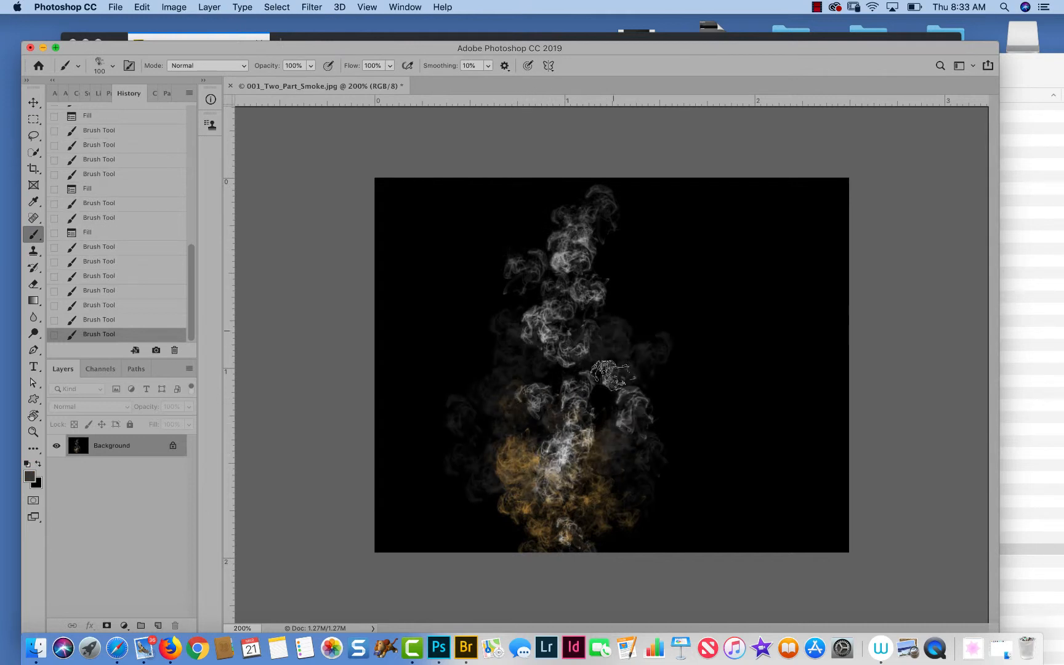
click(542, 370)
click(622, 369)
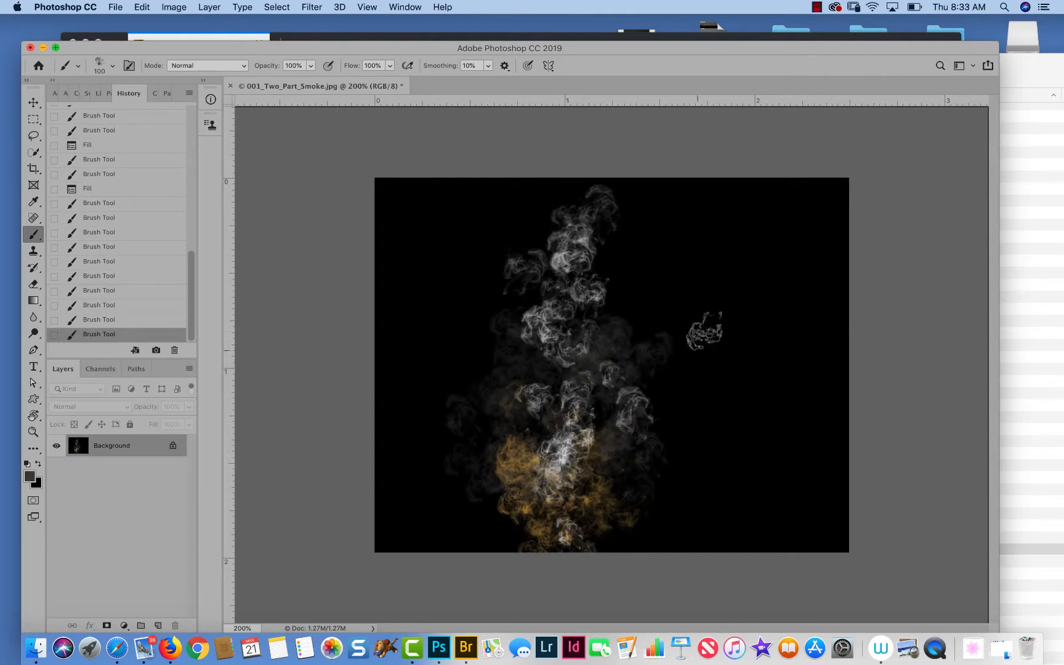
click(556, 379)
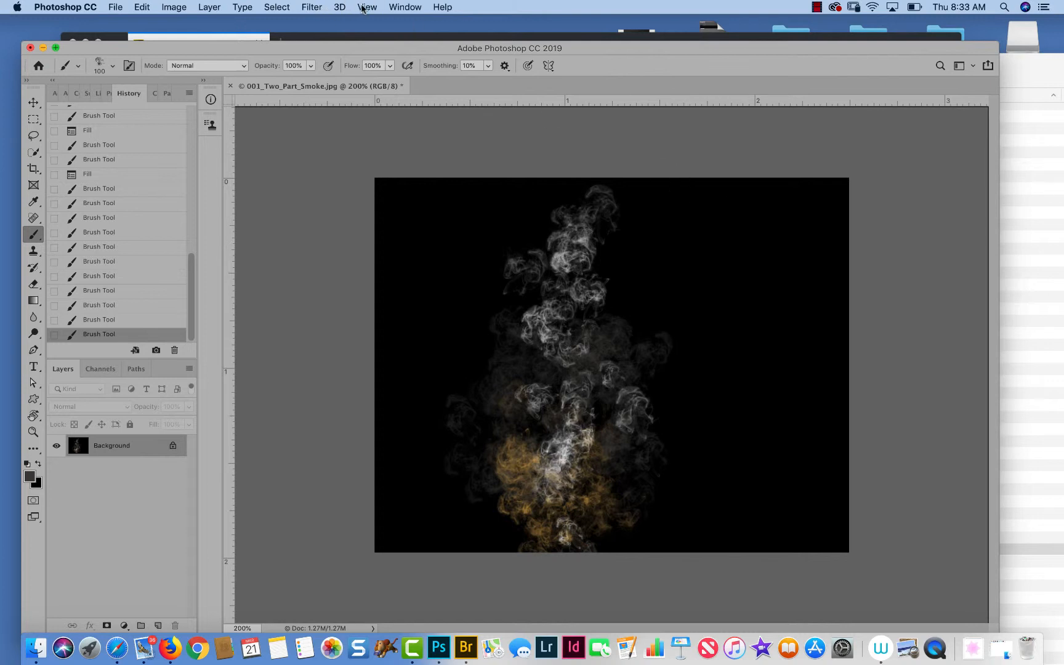
Step: Save the current brush as a new preset named Smoke Column, leaving out the brush size and tool settings
click(404, 7)
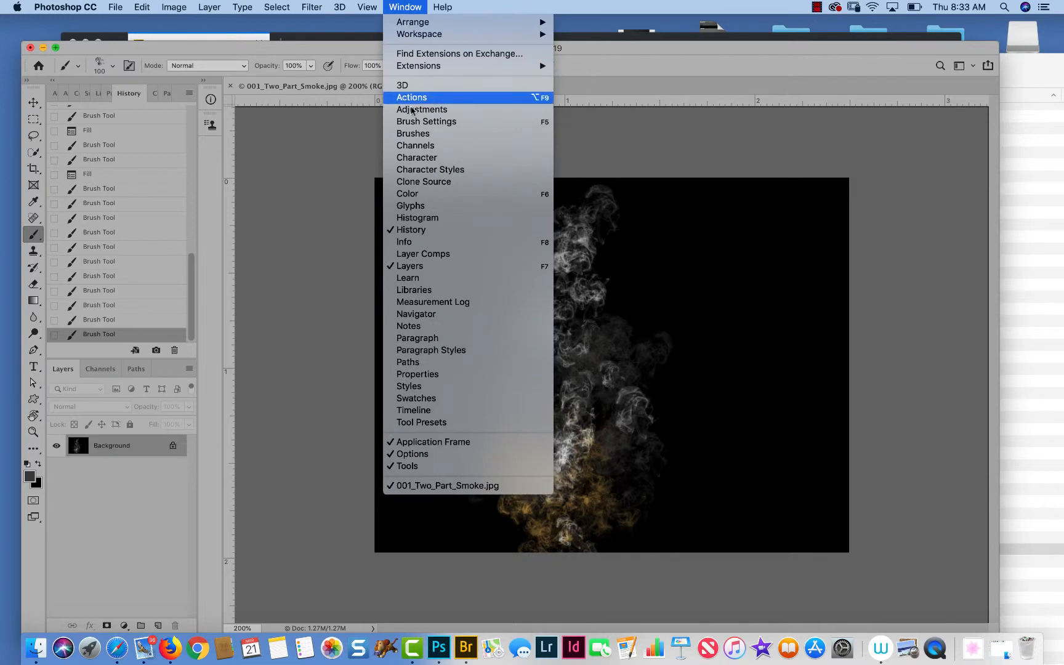
click(412, 132)
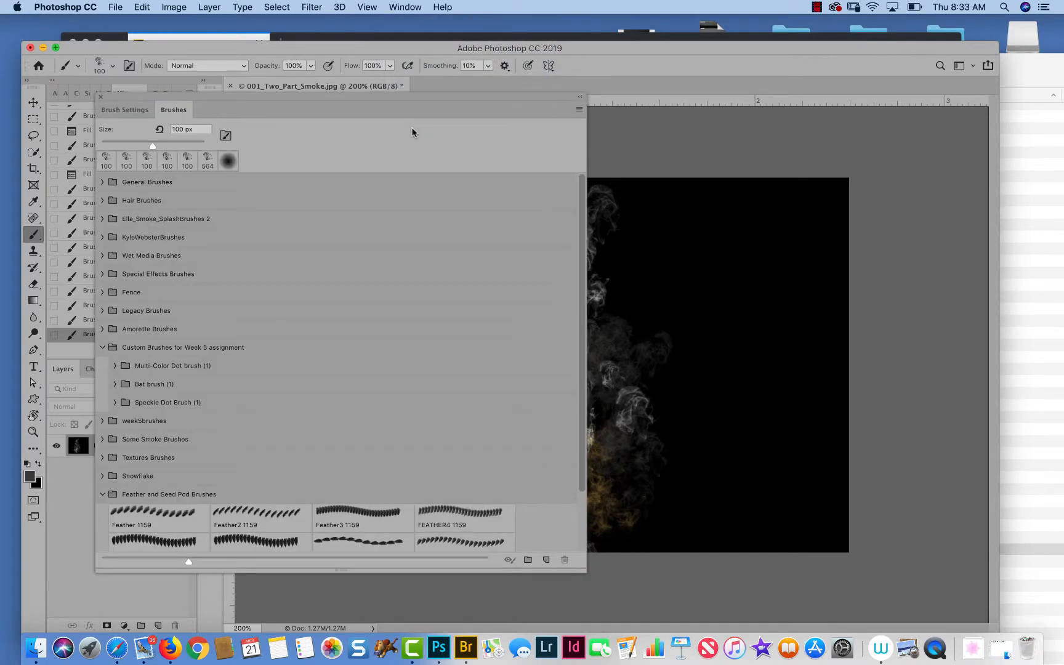
click(579, 110)
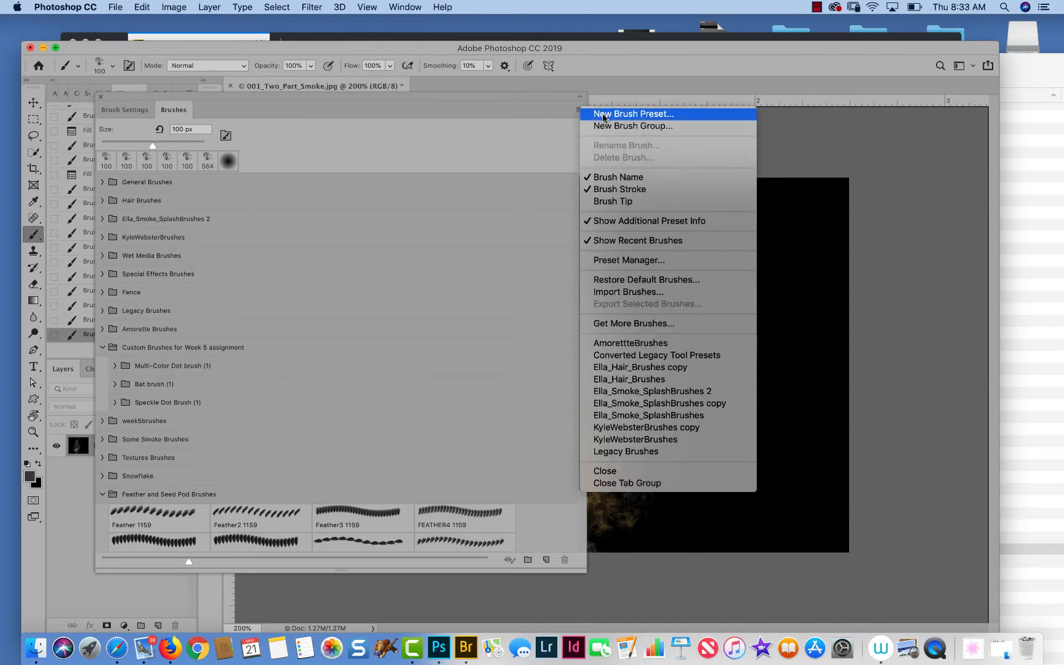
click(602, 114)
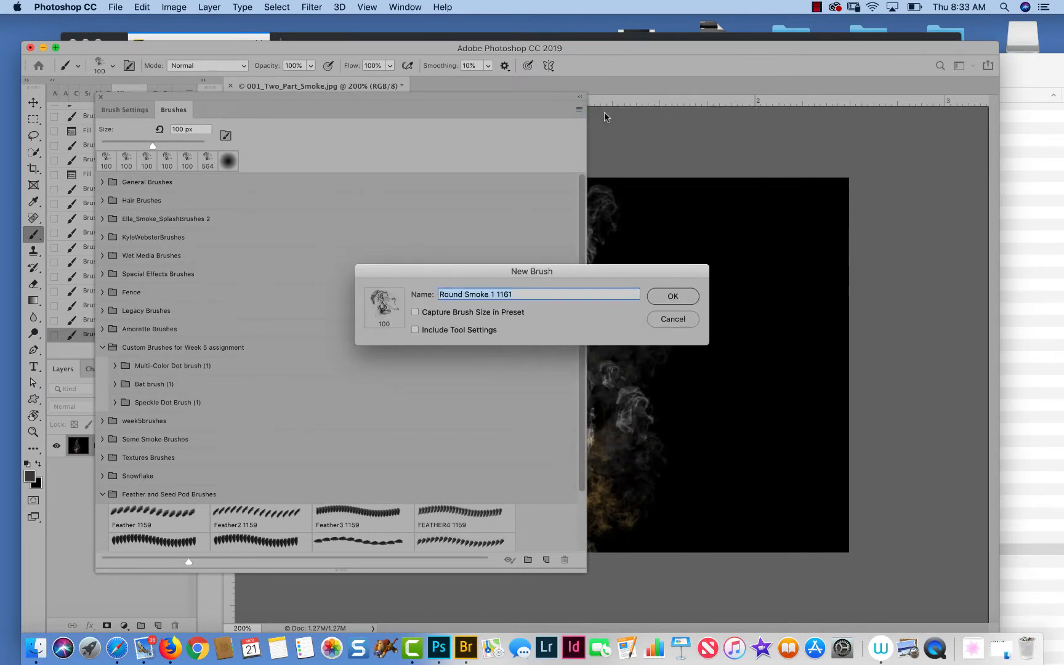
text(SMoke CO)
key(BackSpace)
text(olumn)
click(448, 291)
key(BackSpace)
text(m)
key(super+a)
key(BackSpace)
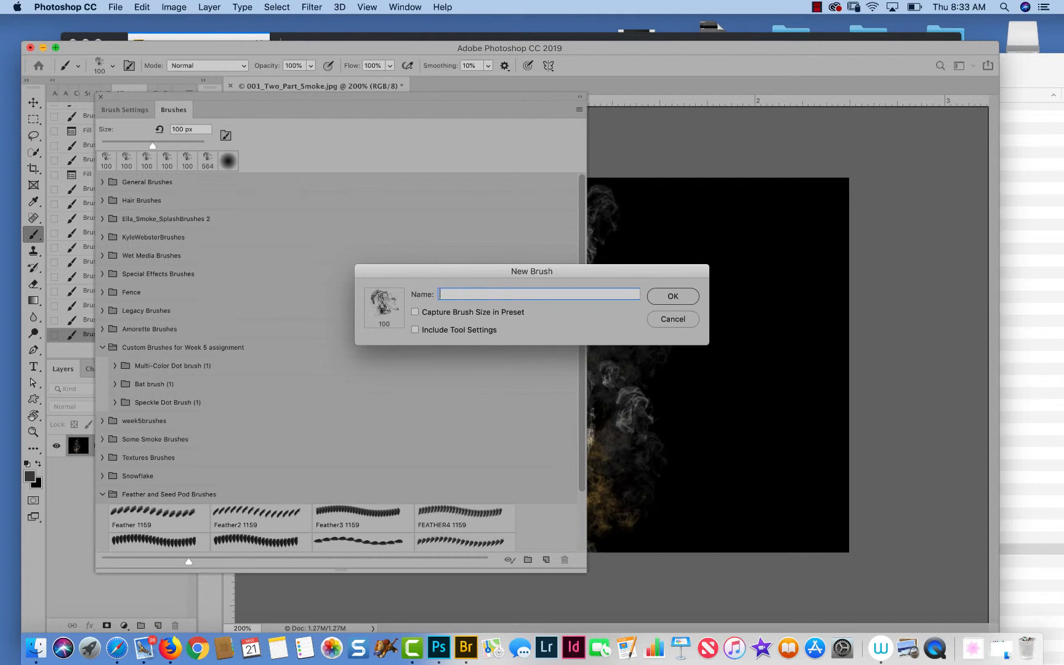
text(Smoke Column)
click(414, 329)
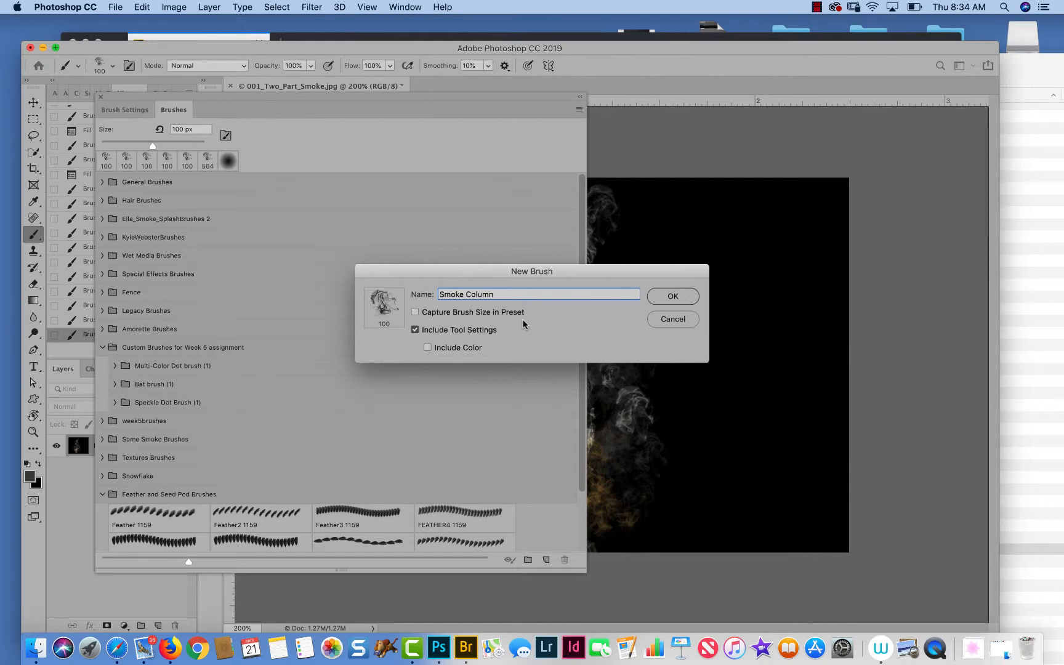
click(413, 332)
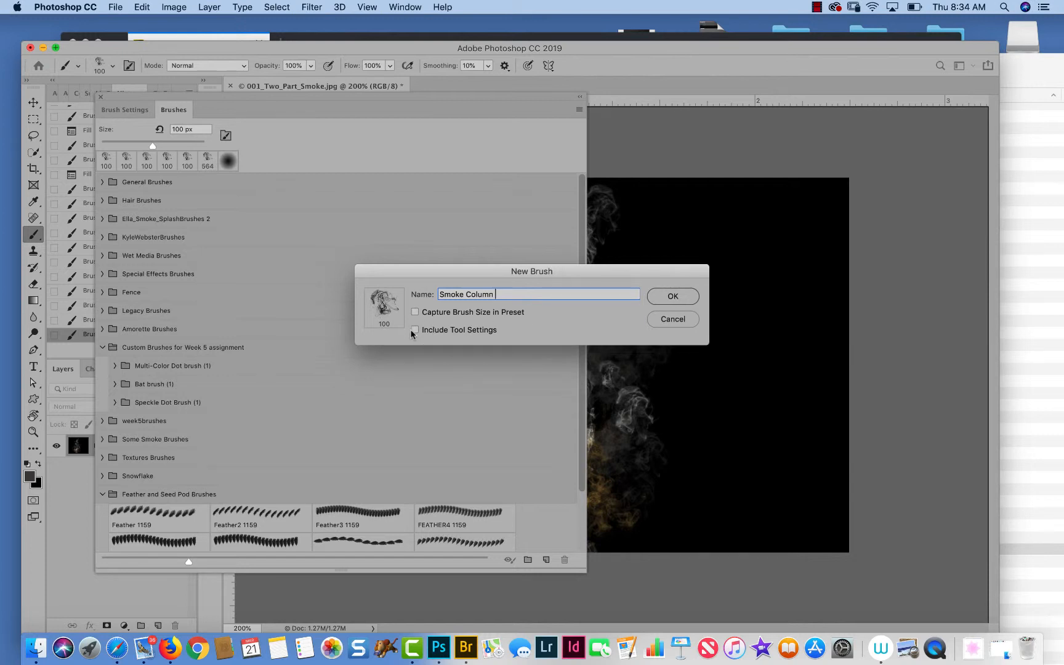
click(671, 298)
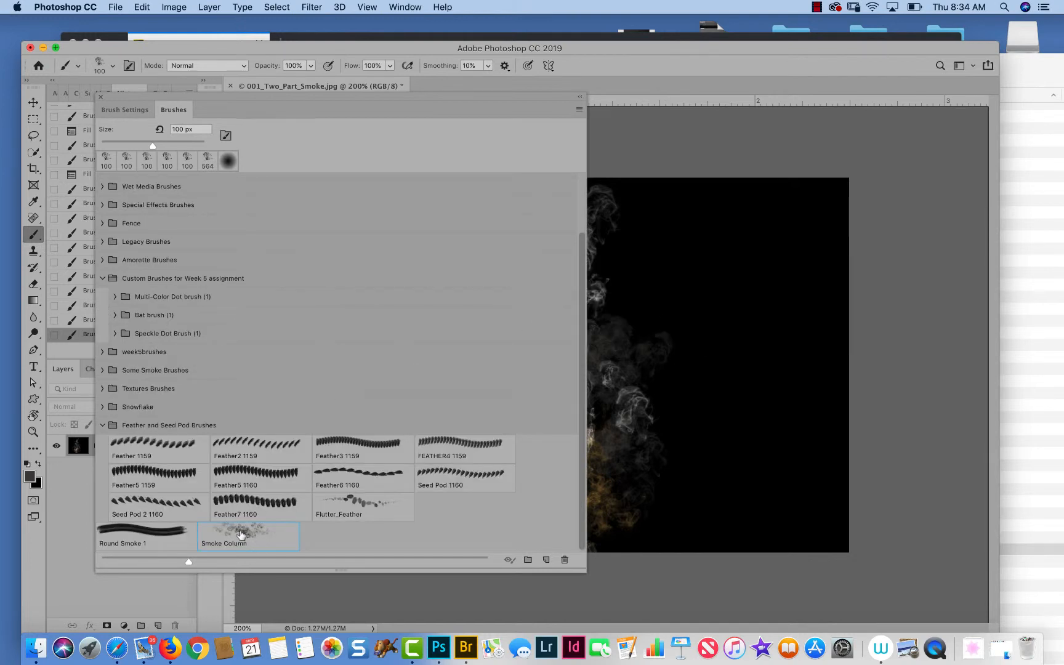
Step: Move the Smoke Column preset into the Ella_Smoke_SplashBrushes 2 group, check the group's contents and collapse it
mouse_move(241, 533)
mouse_down()
mouse_move(235, 418)
mouse_move(193, 269)
mouse_move(179, 292)
mouse_move(202, 308)
mouse_move(159, 162)
mouse_move(163, 220)
mouse_up()
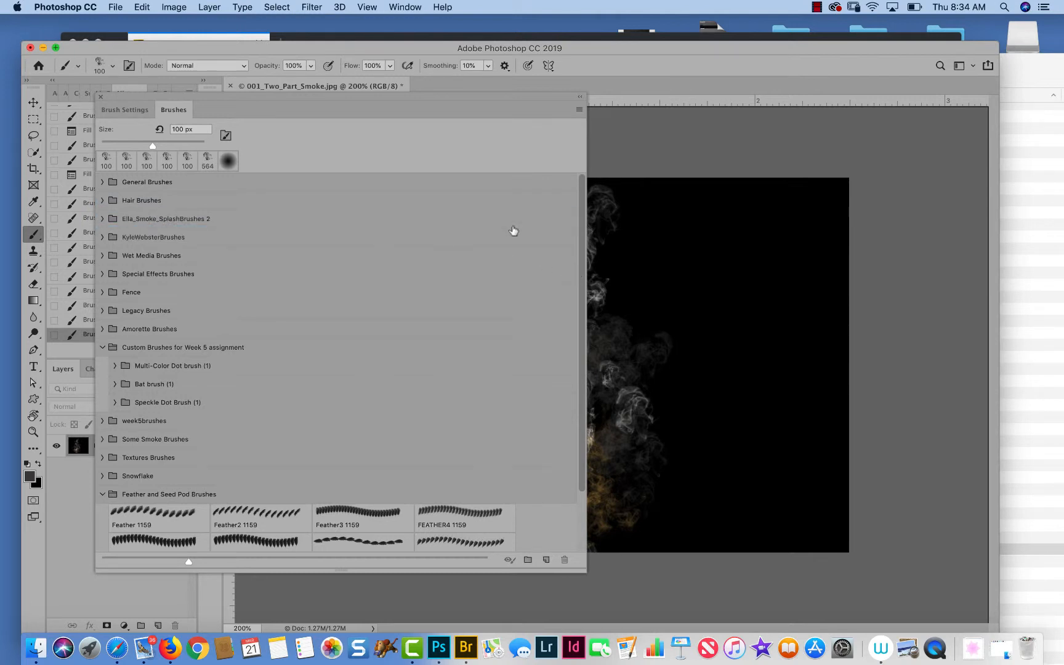
click(102, 219)
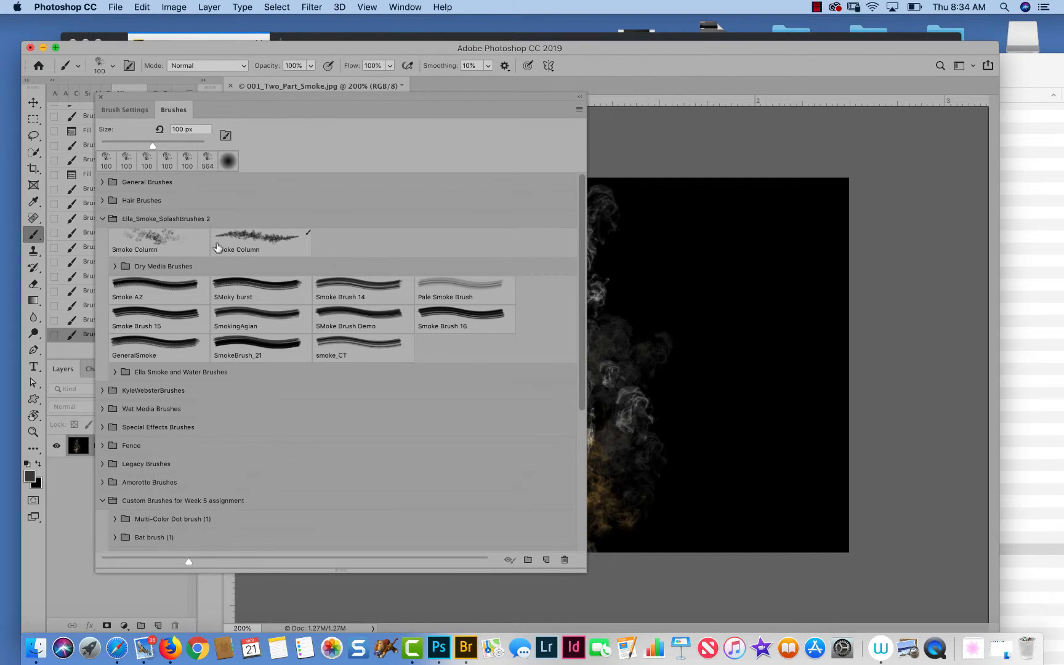
click(102, 219)
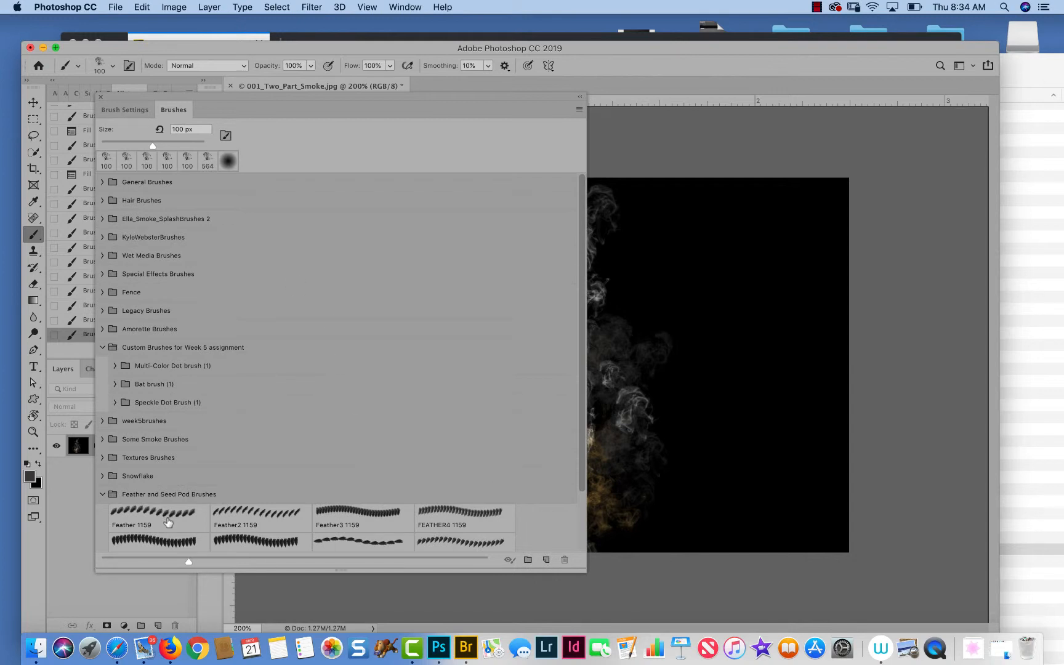
Step: Move the Round Smoke 1 preset into the Ella_Smoke_SplashBrushes 2 group and collapse the expanded feather and Week 5 brush groups
scroll(259, 499, down, 3)
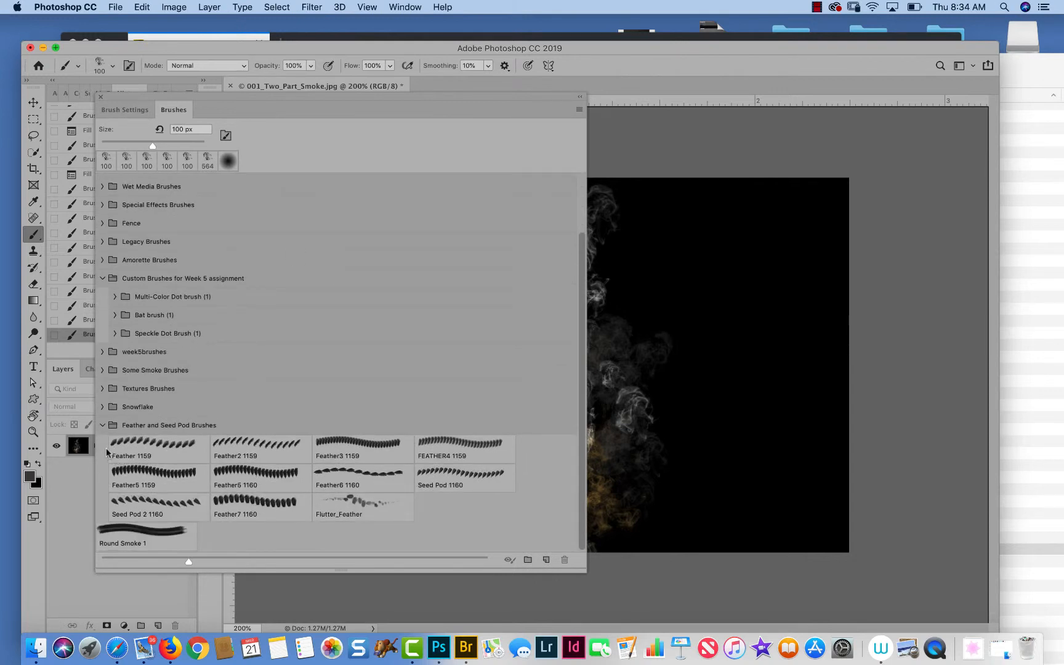
click(102, 425)
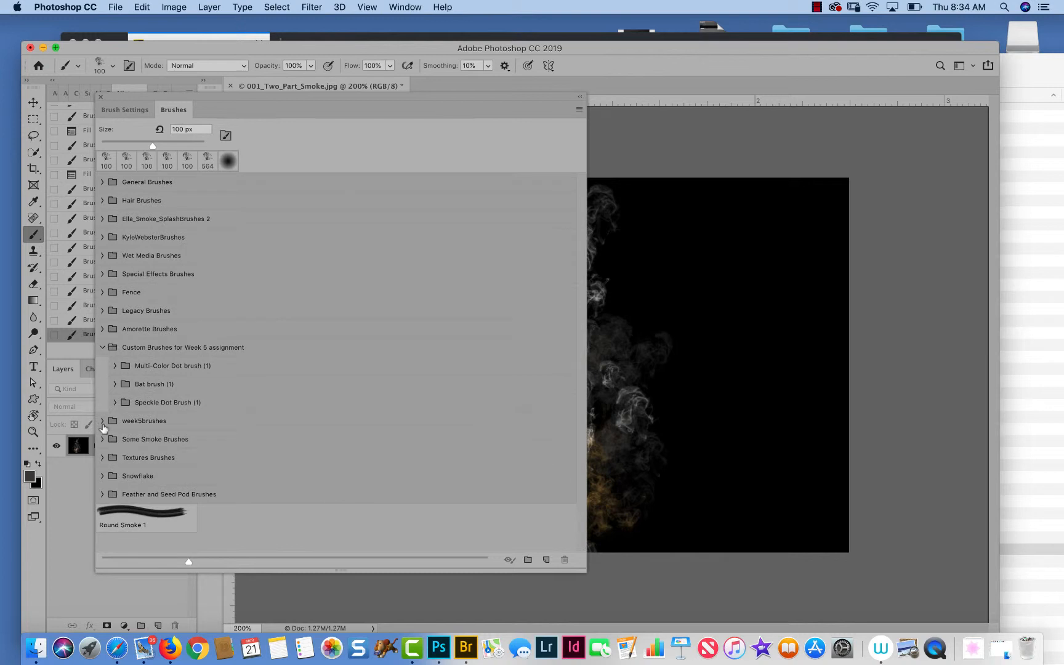
drag(165, 515, 145, 224)
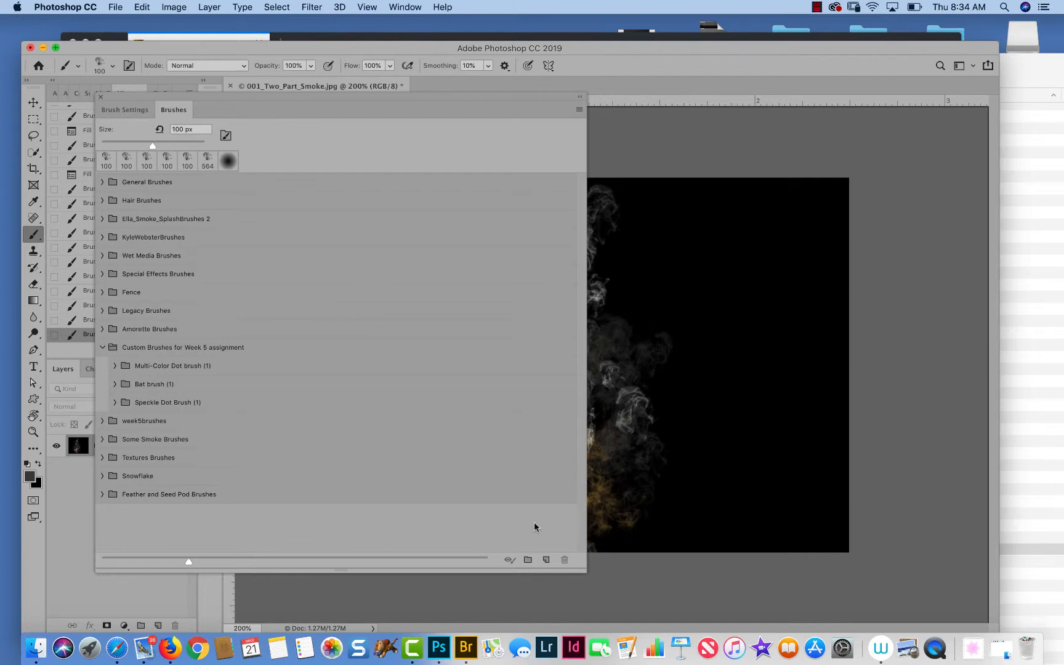
click(103, 347)
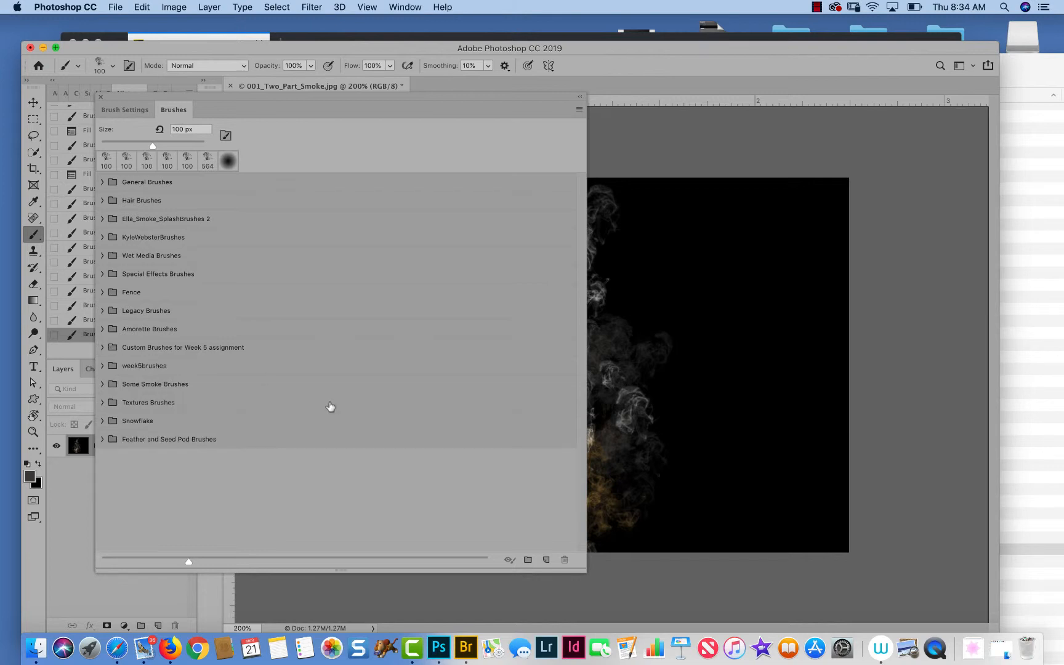
Step: Bring up the naming dialog for a new brush group, cancel it, and close the brush presets
click(528, 561)
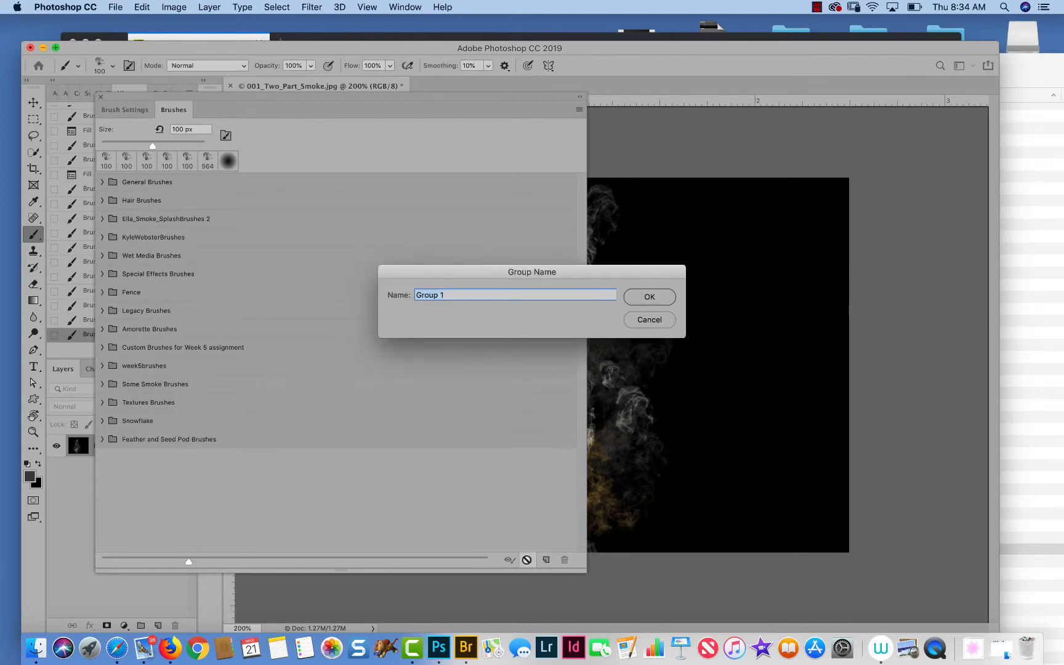
click(647, 319)
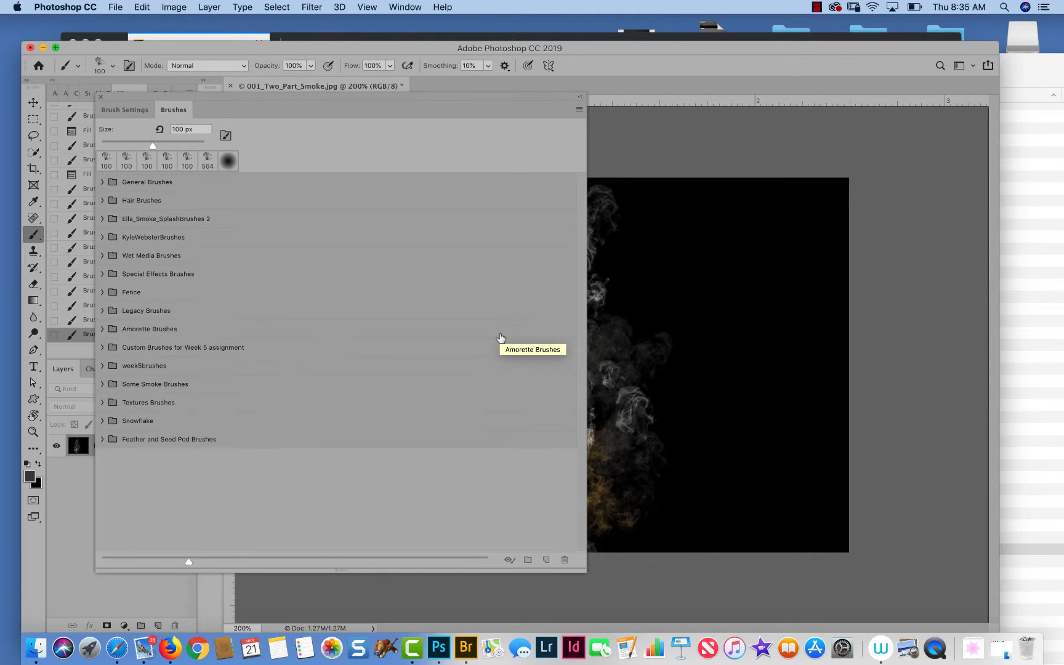
click(101, 98)
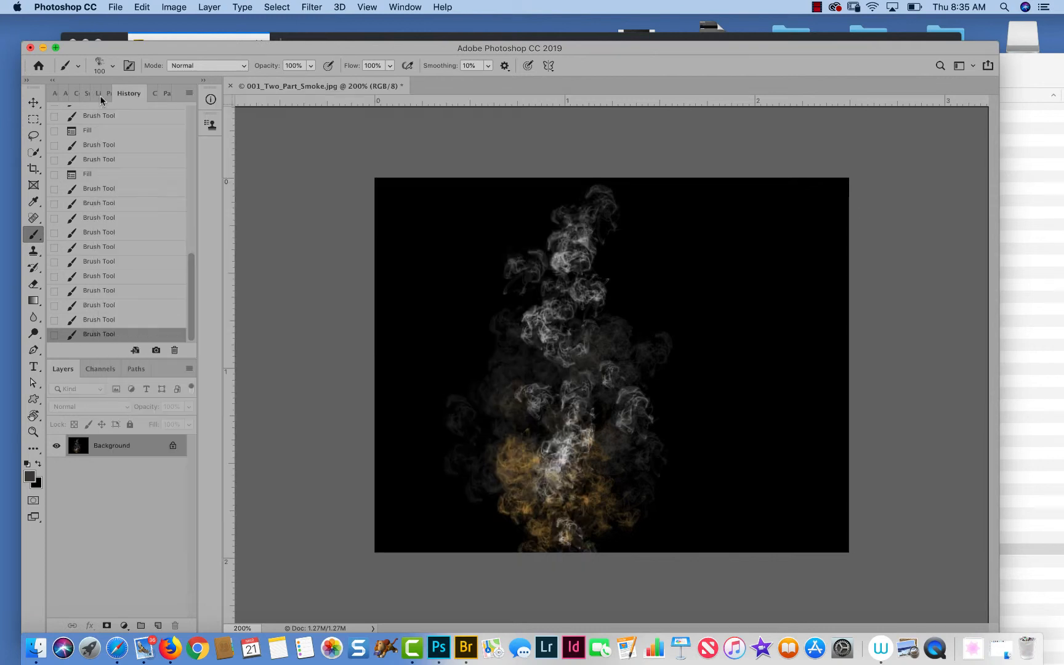